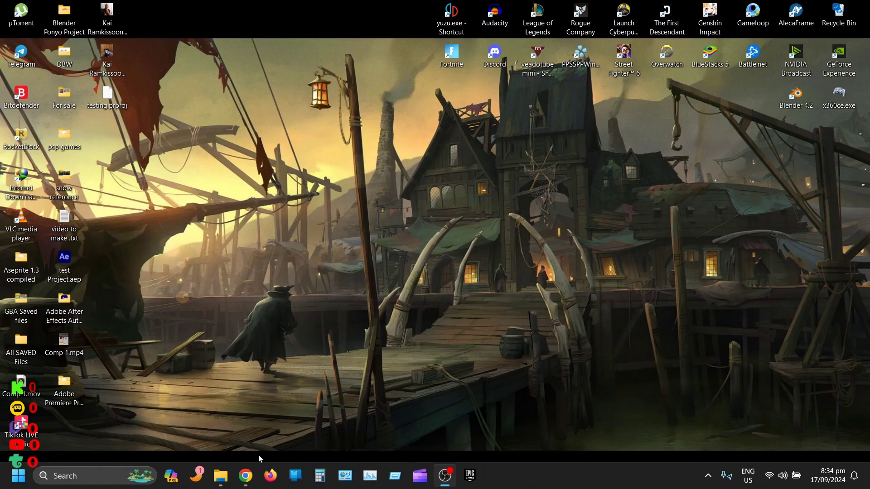
pyautogui.click(248, 479)
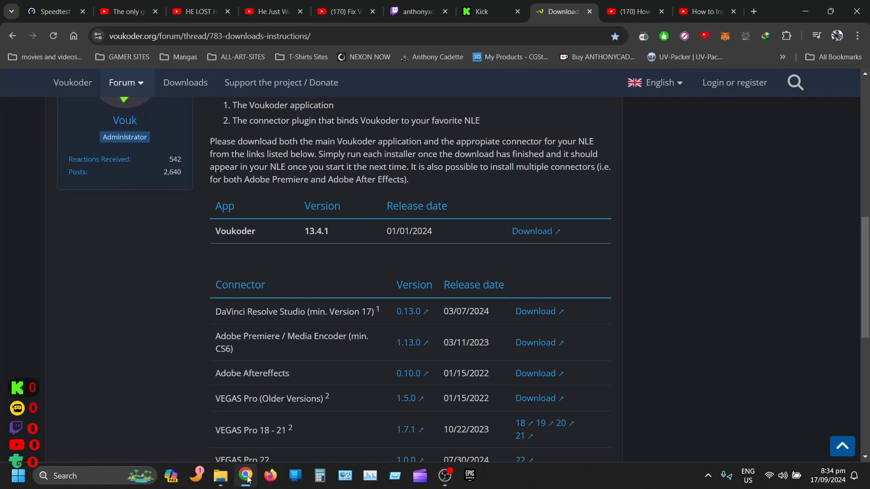
pyautogui.scroll(7, 675, 248)
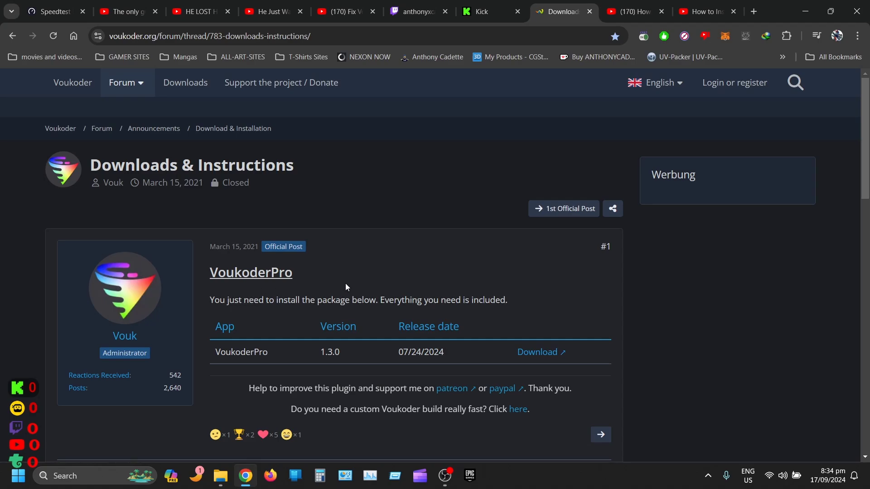
pyautogui.scroll(-3, 346, 284)
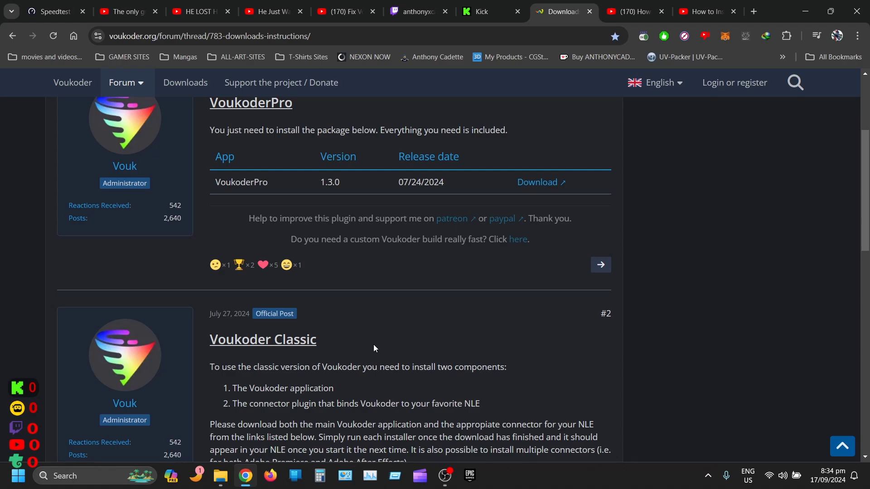
pyautogui.scroll(-3, 375, 346)
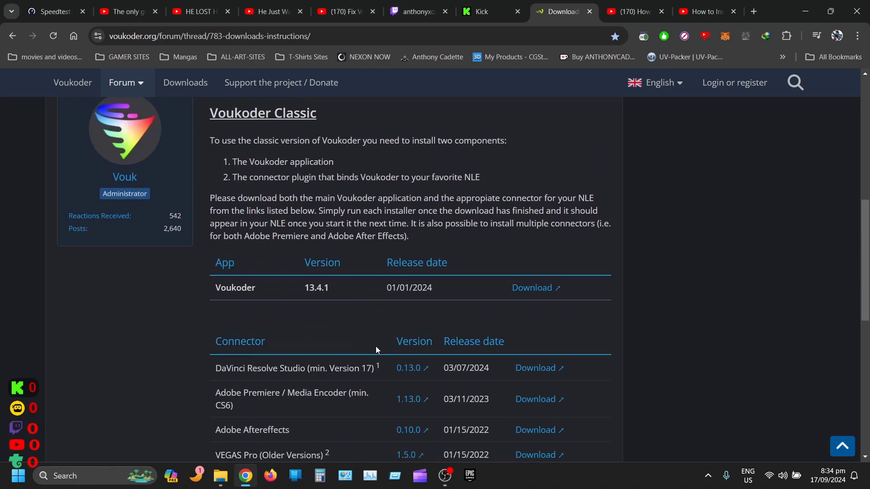
pyautogui.scroll(-2, 353, 351)
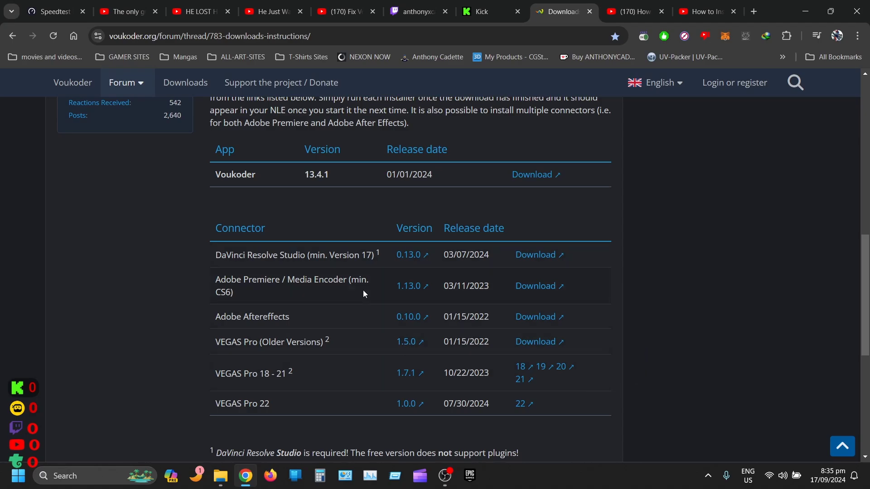
pyautogui.scroll(1, 345, 292)
pyautogui.scroll(2, 347, 288)
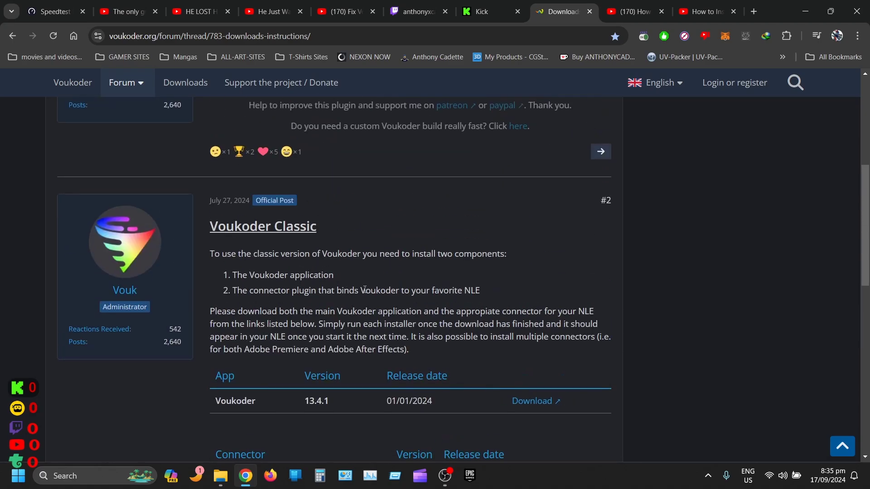
pyautogui.scroll(3, 350, 289)
pyautogui.scroll(2, 357, 290)
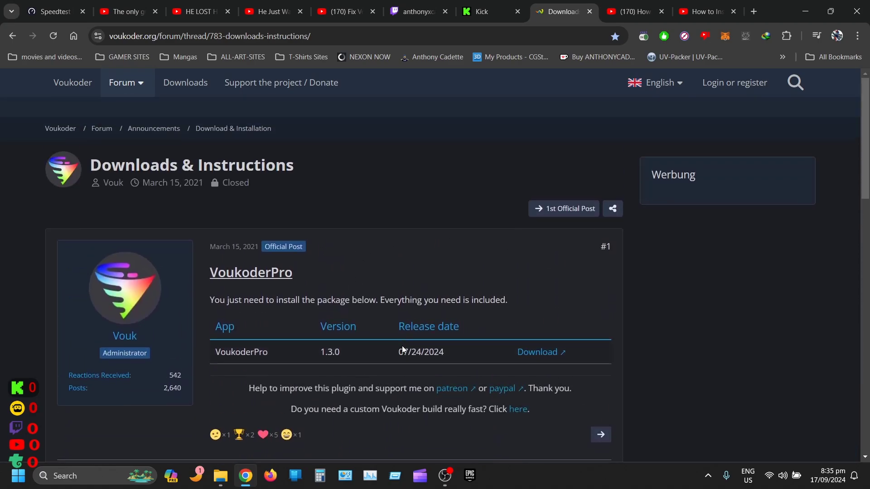
pyautogui.scroll(-3, 405, 350)
pyautogui.scroll(2, 412, 350)
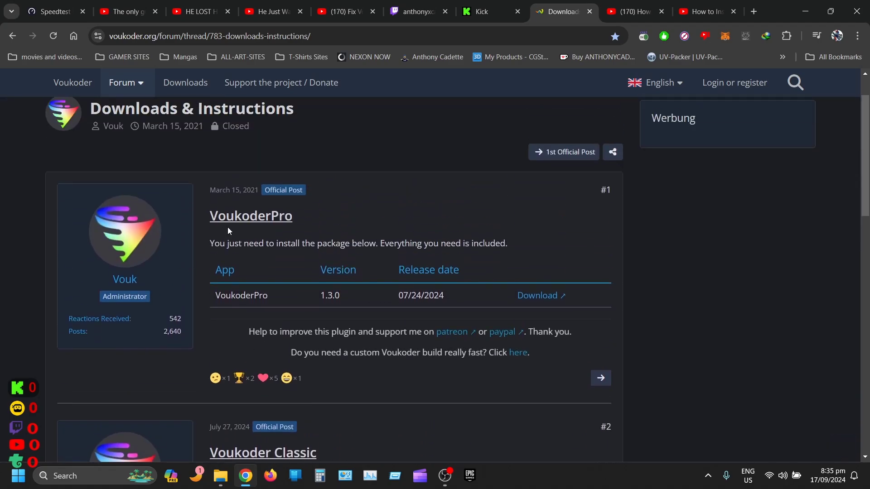
pyautogui.scroll(-3, 303, 257)
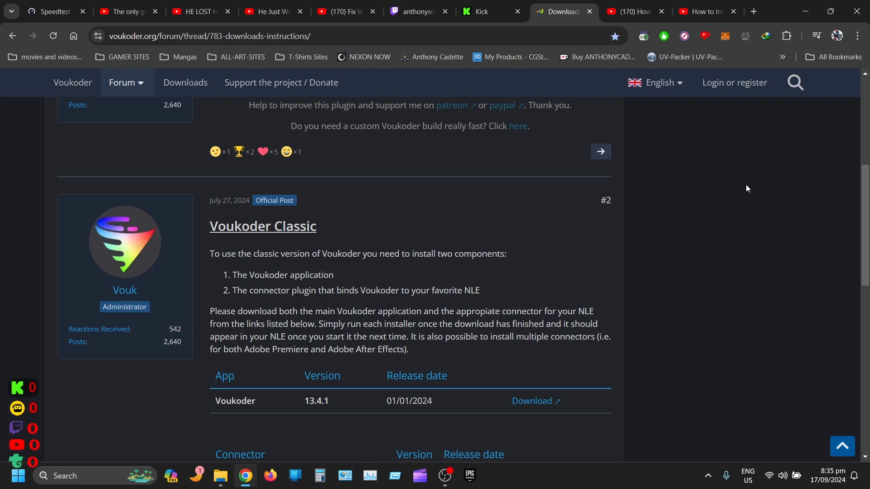
# Minimize Chrome and bring up the Voukoder downloads folder in File Explorer with nothing selected.
pyautogui.click(811, 12)
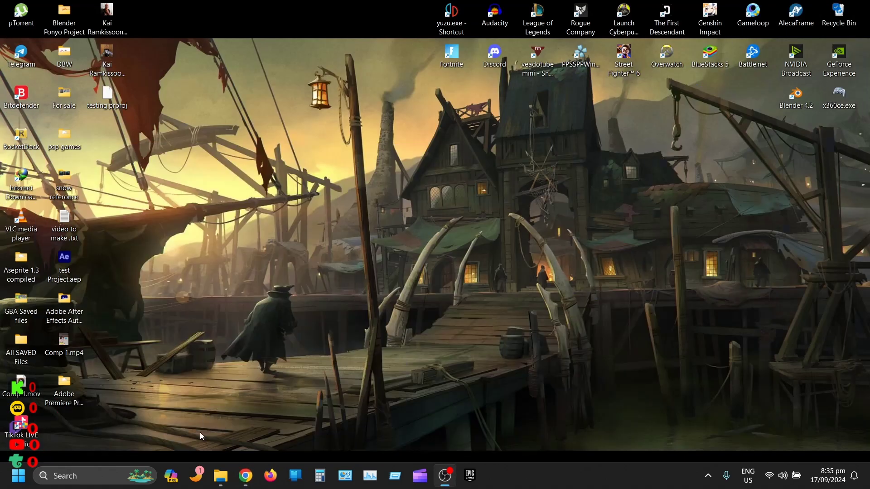
pyautogui.moveTo(221, 476)
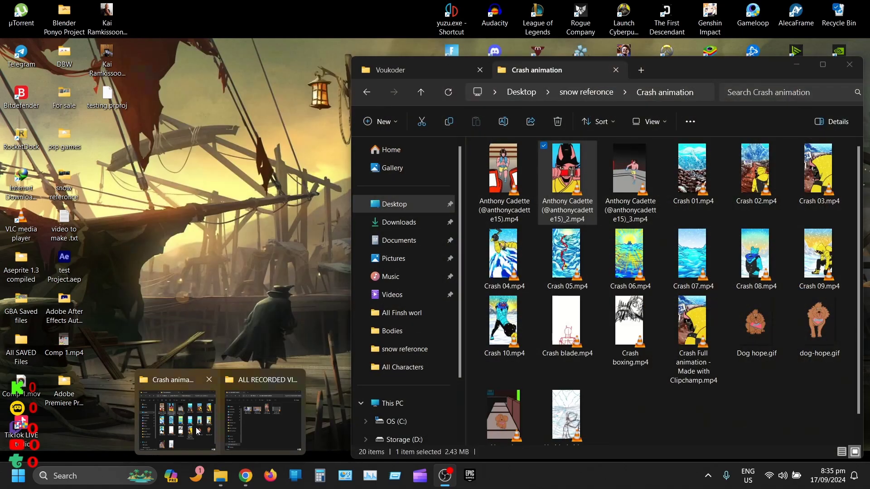
pyautogui.click(196, 431)
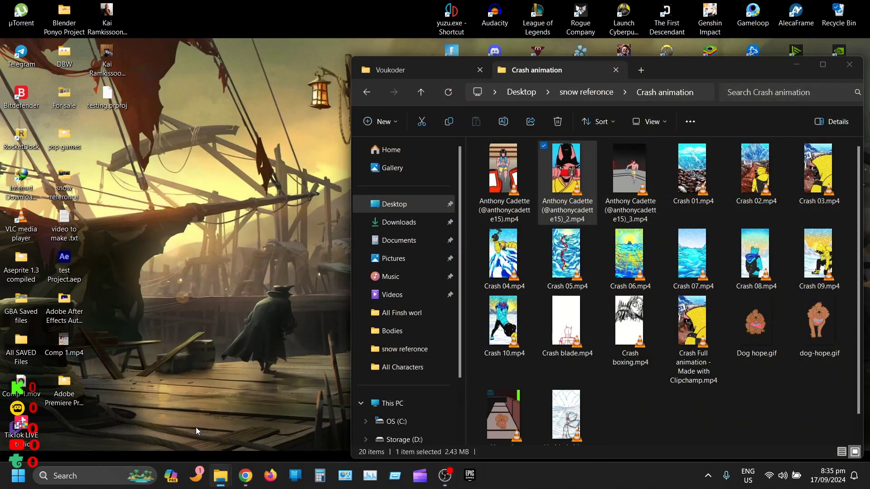
pyautogui.click(436, 67)
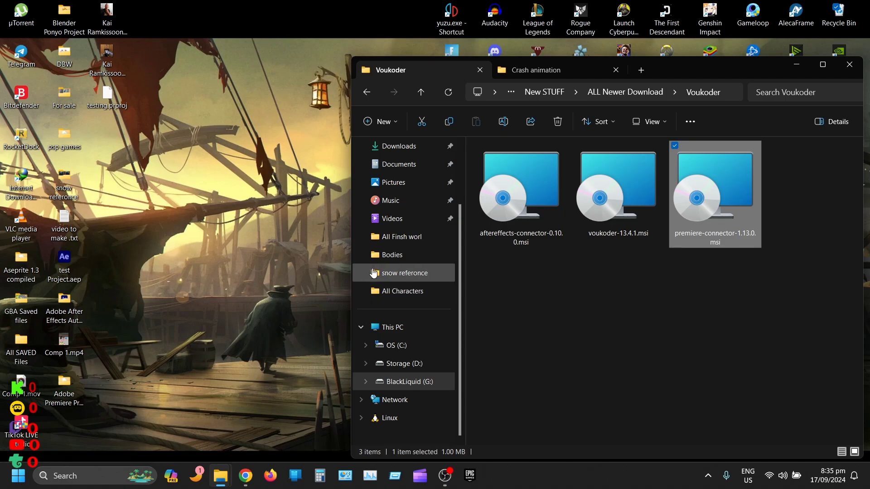
pyautogui.click(671, 292)
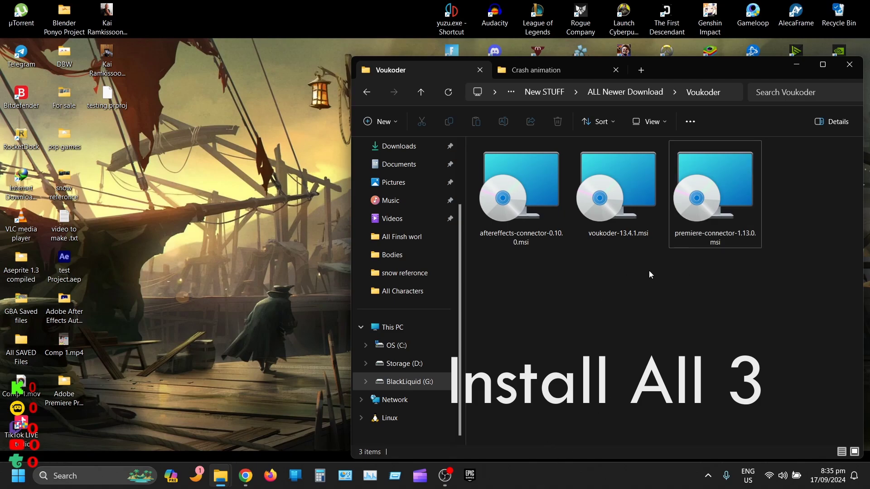
# Minimize the Voukoder File Explorer window so the desktop shows.
pyautogui.click(797, 64)
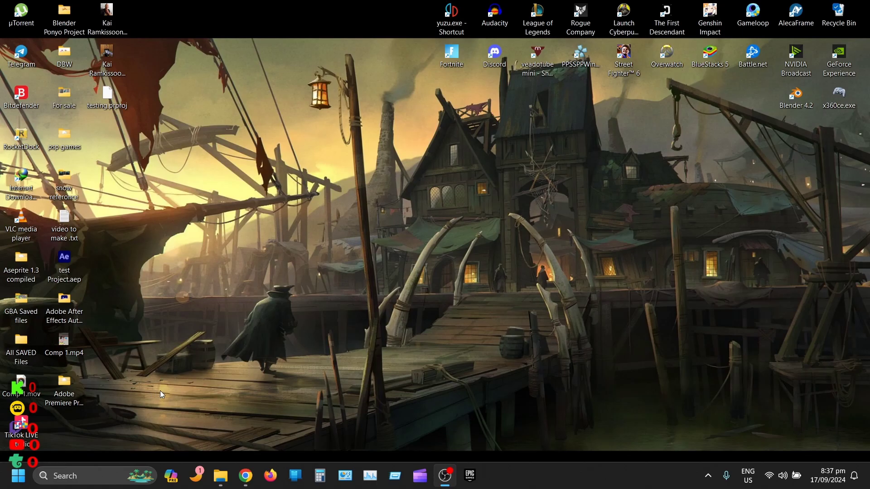
pyautogui.moveTo(220, 476)
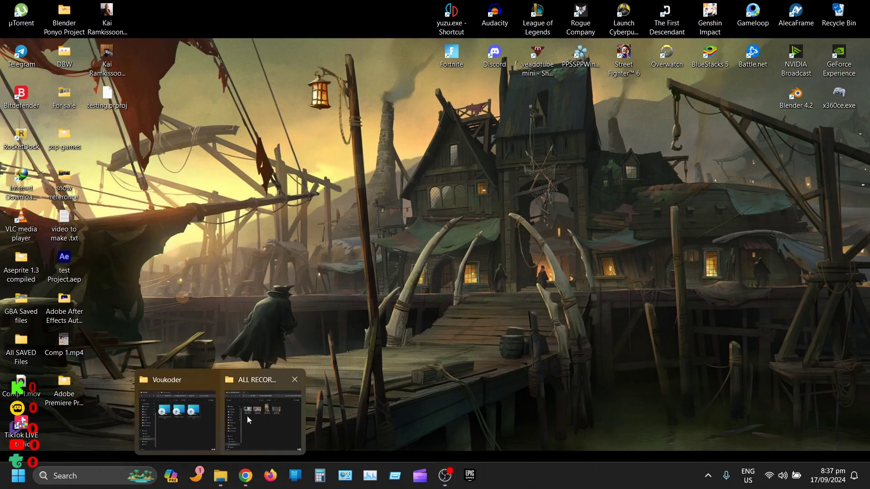
# In a new Explorer tab, browse This PC > OS (C:) > Program Files.
pyautogui.click(250, 413)
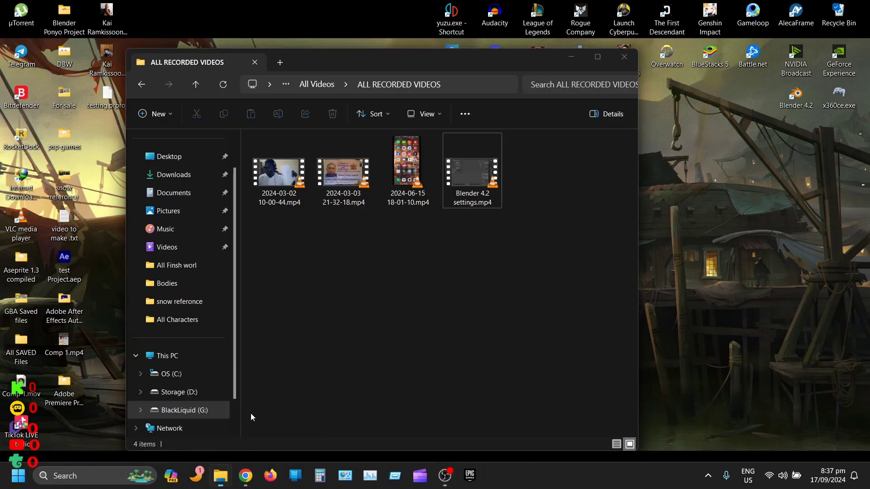
pyautogui.click(281, 63)
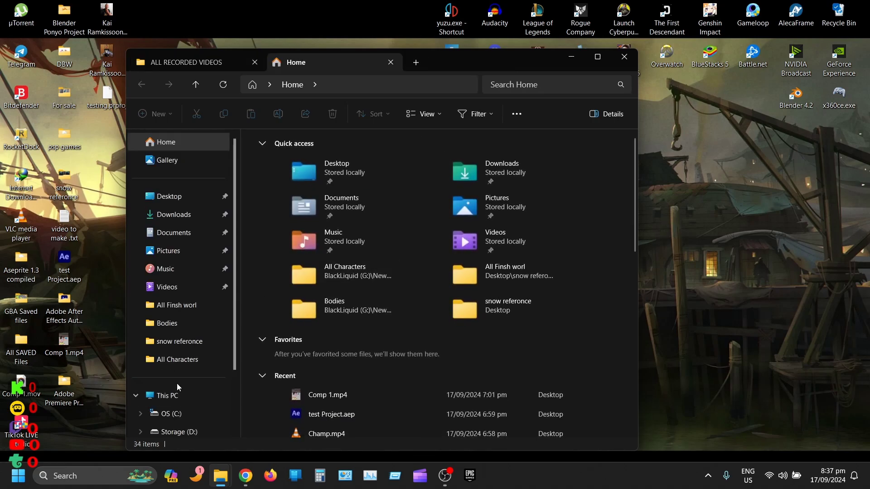
pyautogui.scroll(-2, 178, 382)
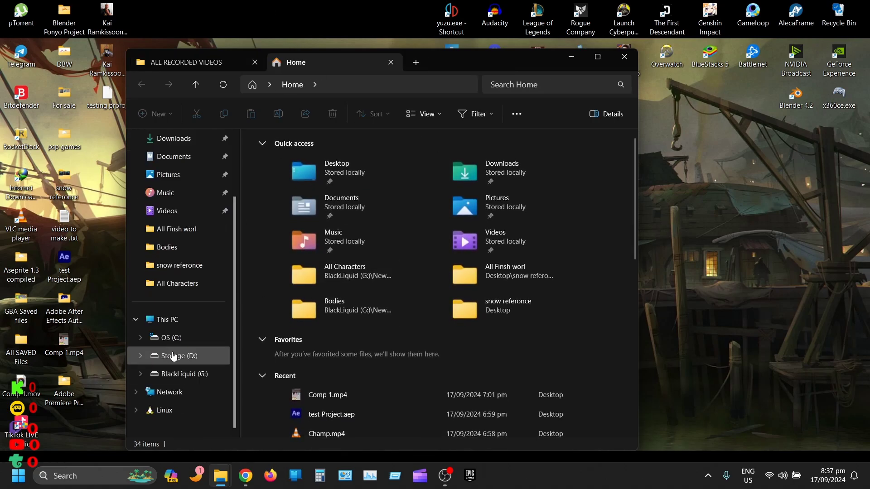
pyautogui.click(162, 326)
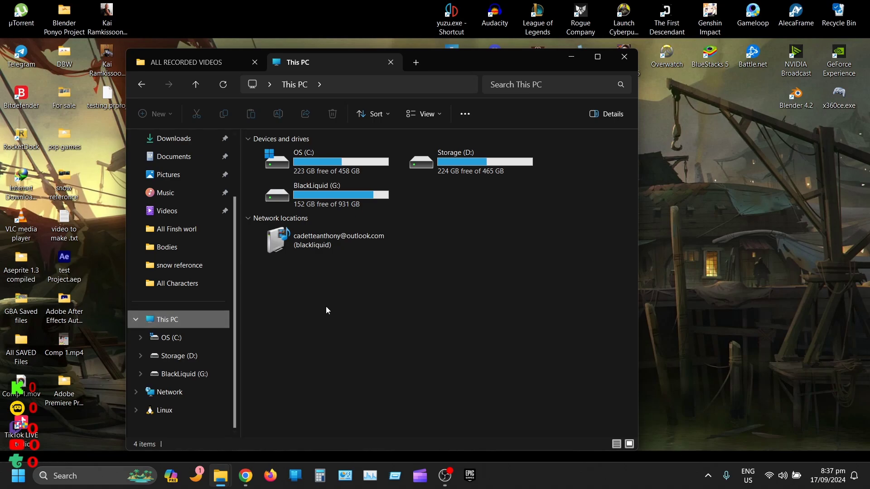
pyautogui.doubleClick(315, 159)
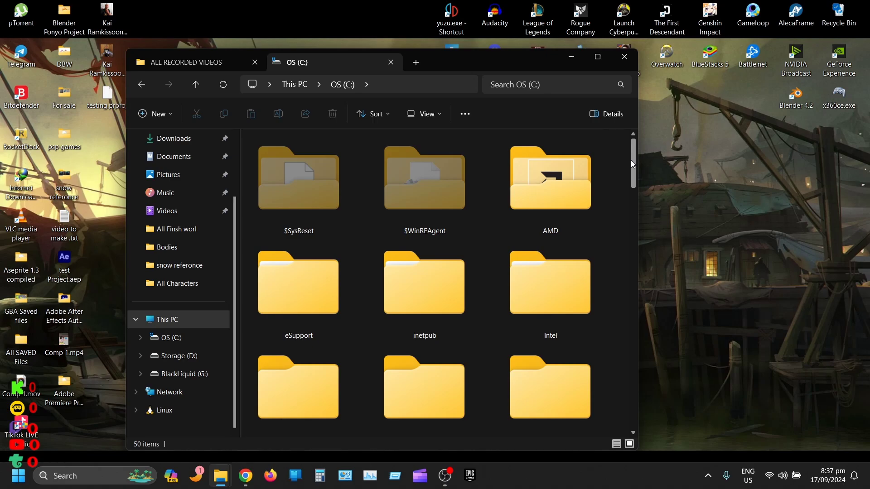
pyautogui.moveTo(630, 161)
pyautogui.mouseDown()
pyautogui.moveTo(629, 289)
pyautogui.moveTo(606, 376)
pyautogui.mouseUp()
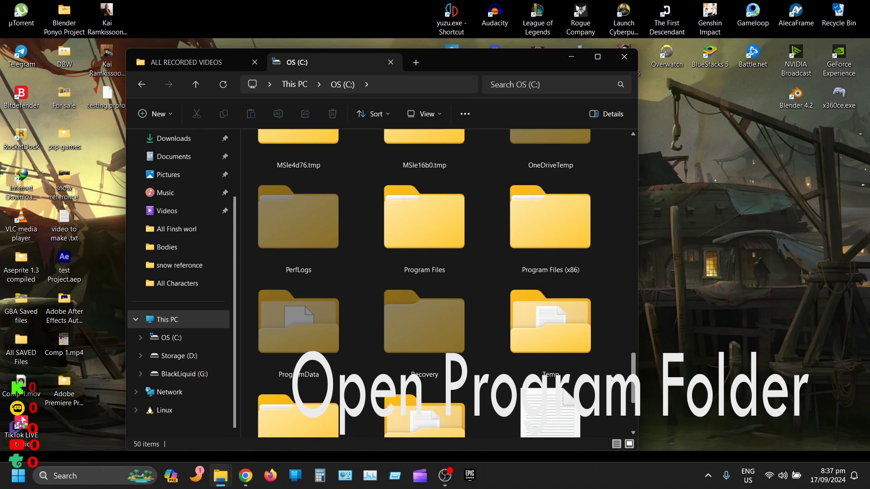
pyautogui.doubleClick(421, 222)
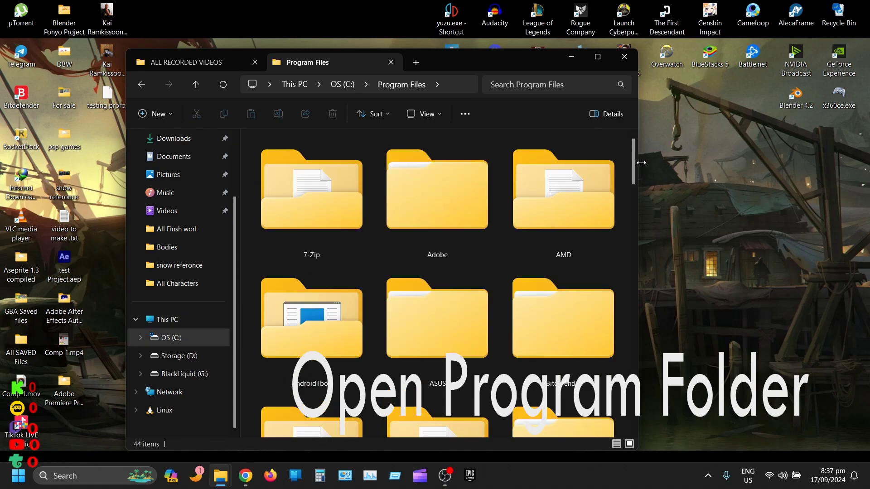
pyautogui.hotkey('alt', 'Left')
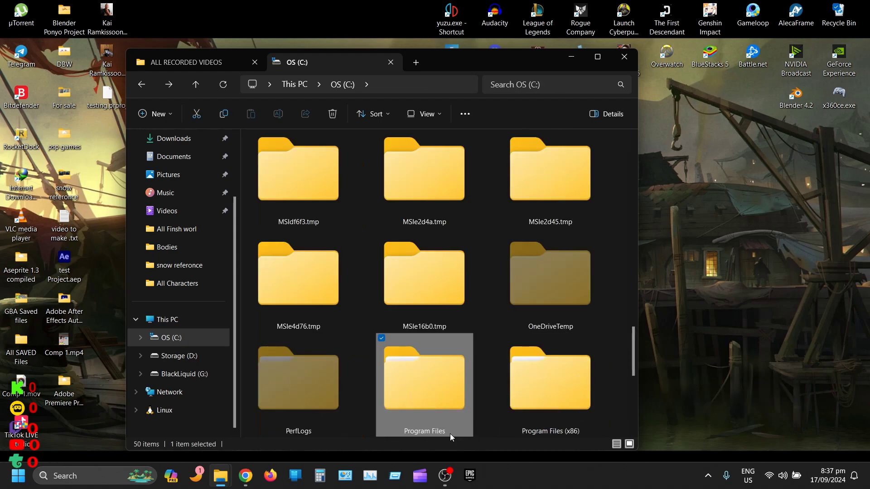
pyautogui.scroll(-1, 469, 414)
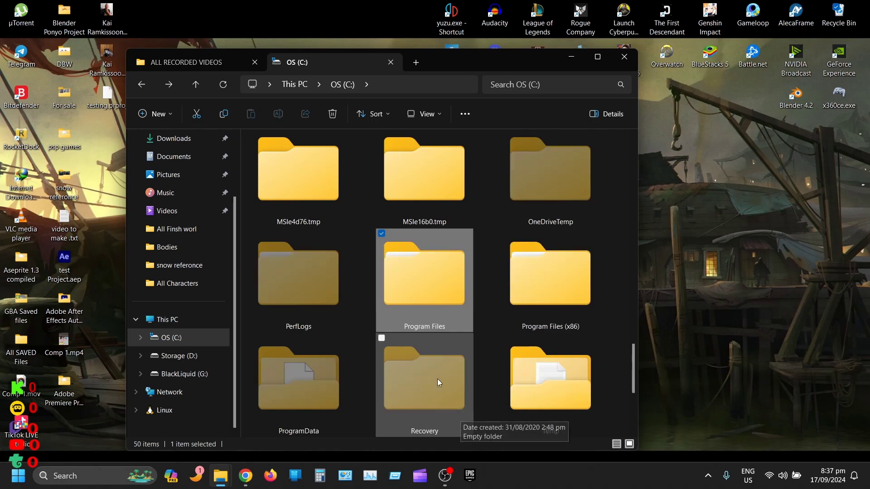
pyautogui.doubleClick(453, 275)
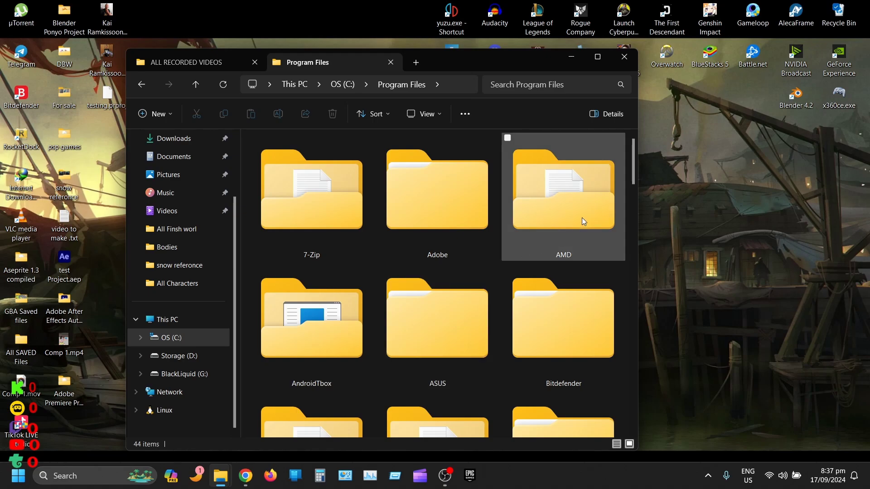
pyautogui.moveTo(633, 158); pyautogui.dragTo(616, 340)
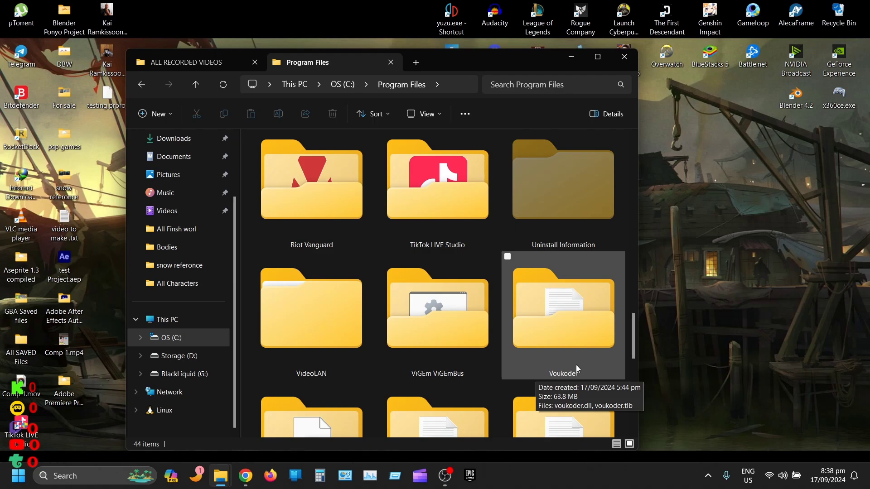
pyautogui.moveTo(633, 332); pyautogui.dragTo(632, 311)
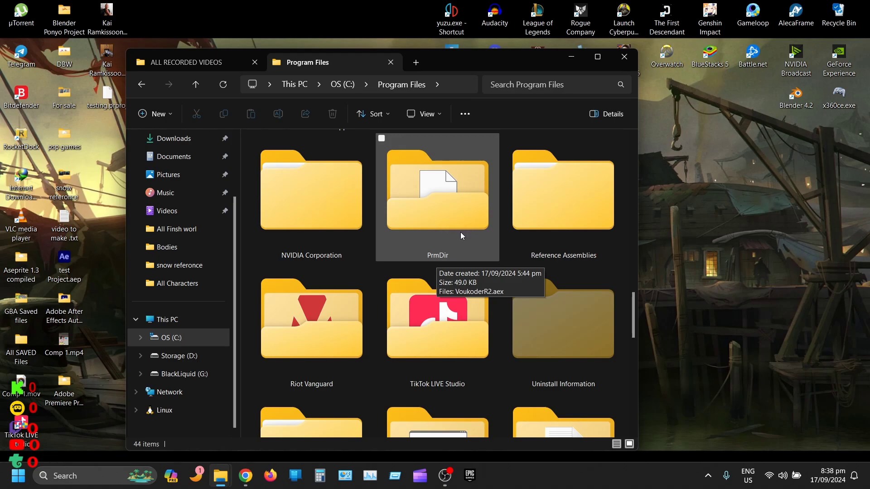
# Open G:\All Files\Adobe\Adobe After Effects 2023\Support Files in a new tab.
pyautogui.click(416, 62)
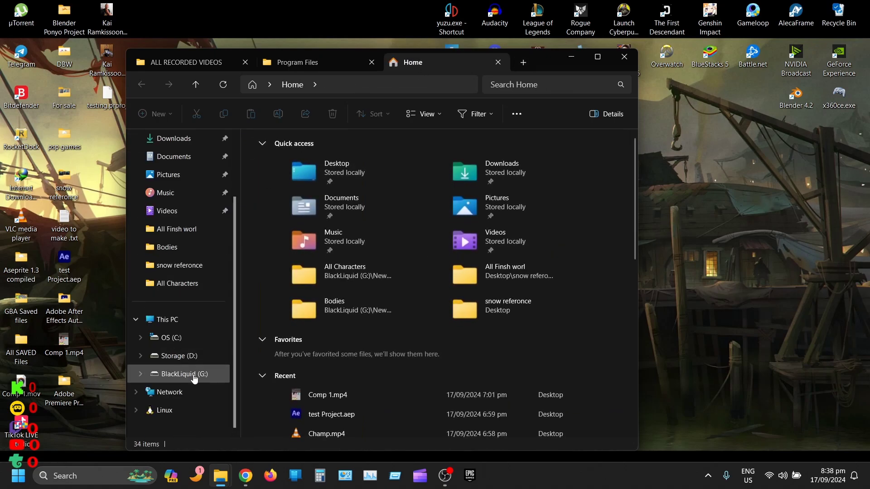
pyautogui.click(193, 378)
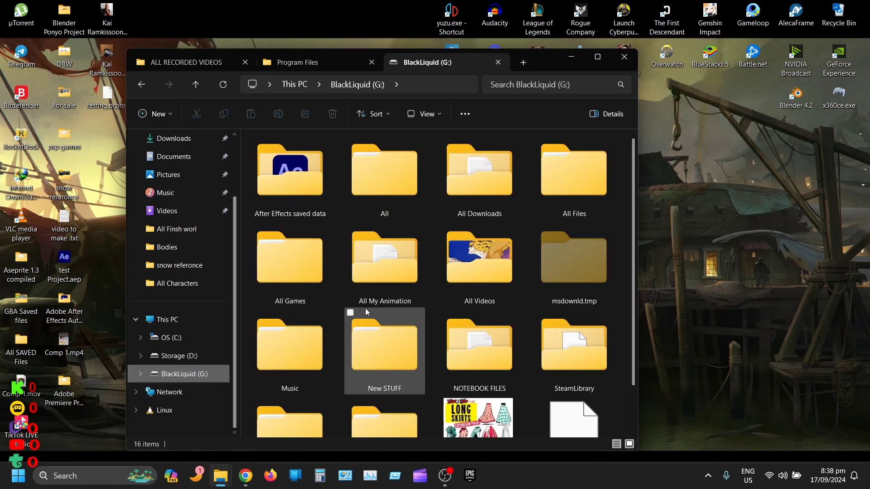
pyautogui.doubleClick(563, 187)
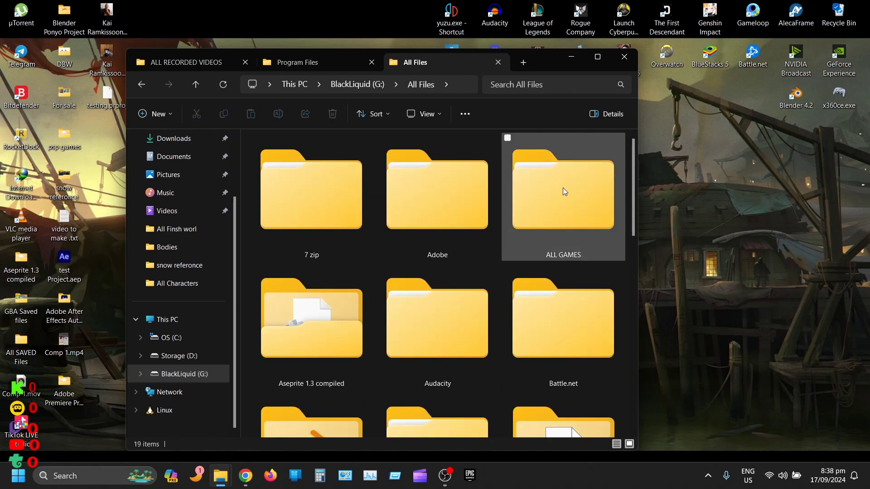
pyautogui.doubleClick(415, 195)
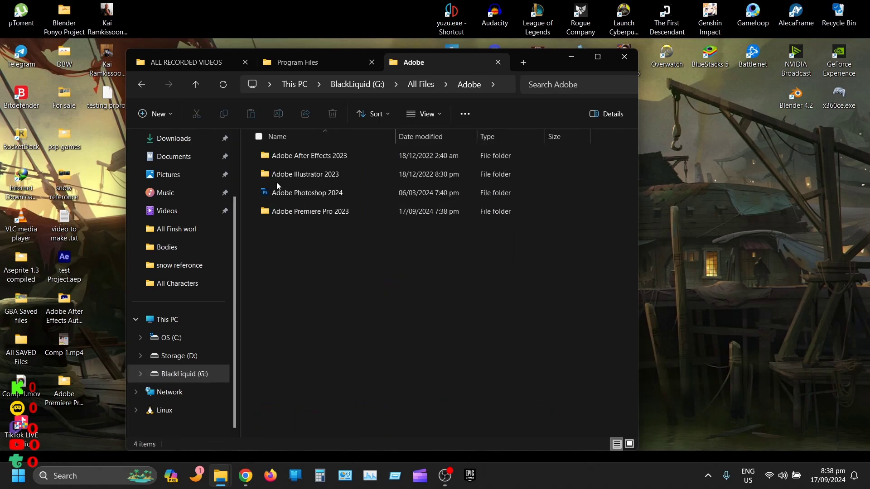
pyautogui.keyDown('ctrl'); pyautogui.scroll(2, 334, 284); pyautogui.keyUp('ctrl')
pyautogui.keyDown('ctrl'); pyautogui.scroll(2, 334, 284); pyautogui.keyUp('ctrl')
pyautogui.keyDown('ctrl'); pyautogui.scroll(2, 334, 285); pyautogui.keyUp('ctrl')
pyautogui.keyDown('ctrl'); pyautogui.scroll(2, 334, 284); pyautogui.keyUp('ctrl')
pyautogui.keyDown('ctrl'); pyautogui.scroll(1, 334, 284); pyautogui.keyUp('ctrl')
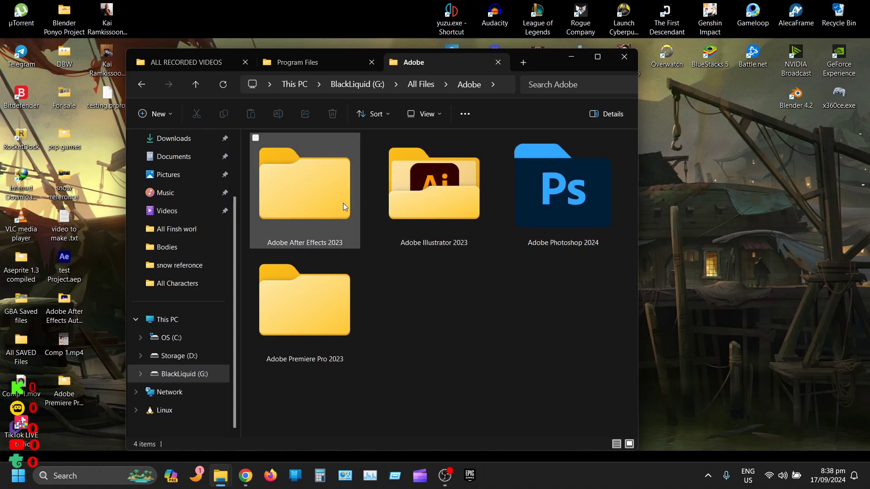
pyautogui.moveTo(304, 190)
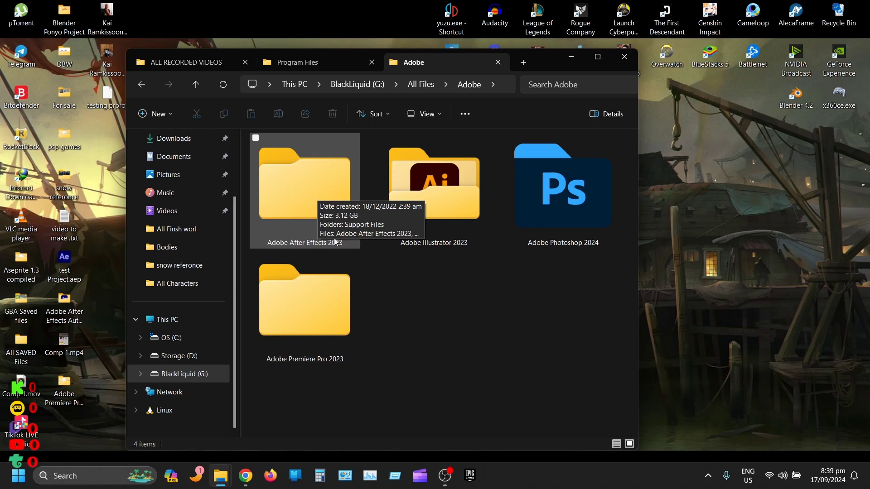
pyautogui.doubleClick(281, 199)
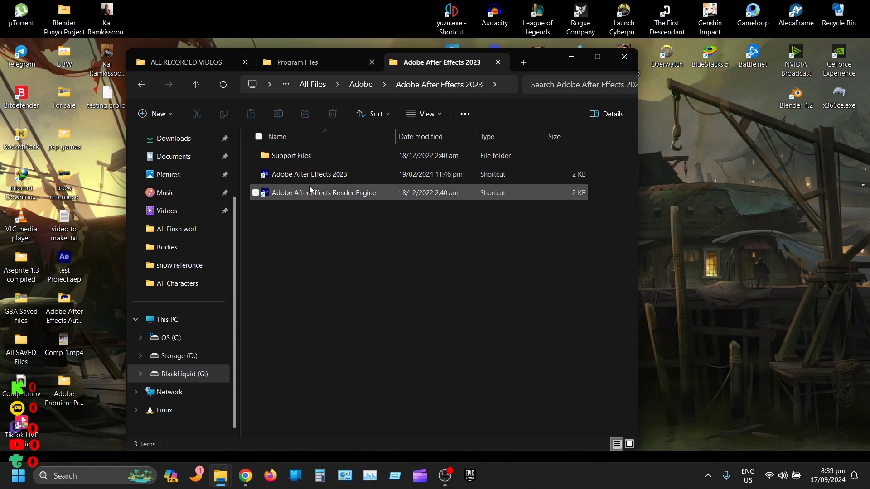
pyautogui.doubleClick(286, 156)
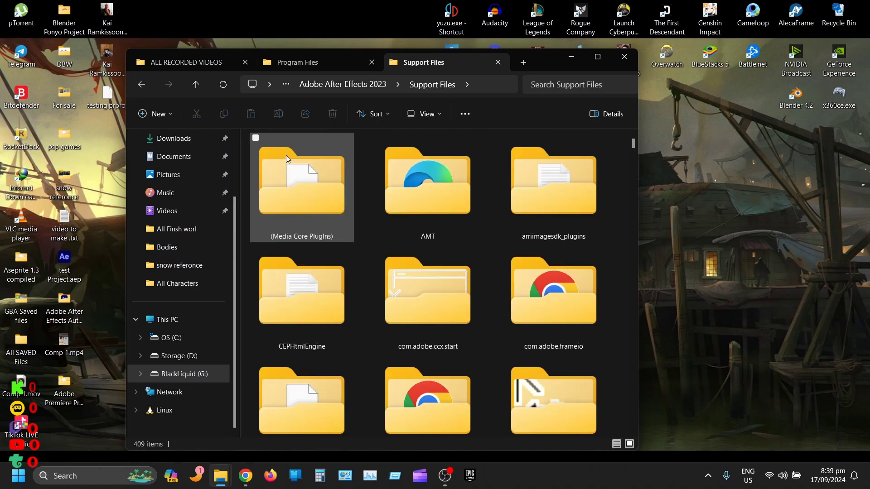
pyautogui.scroll(-3, 401, 227)
pyautogui.scroll(-5, 401, 227)
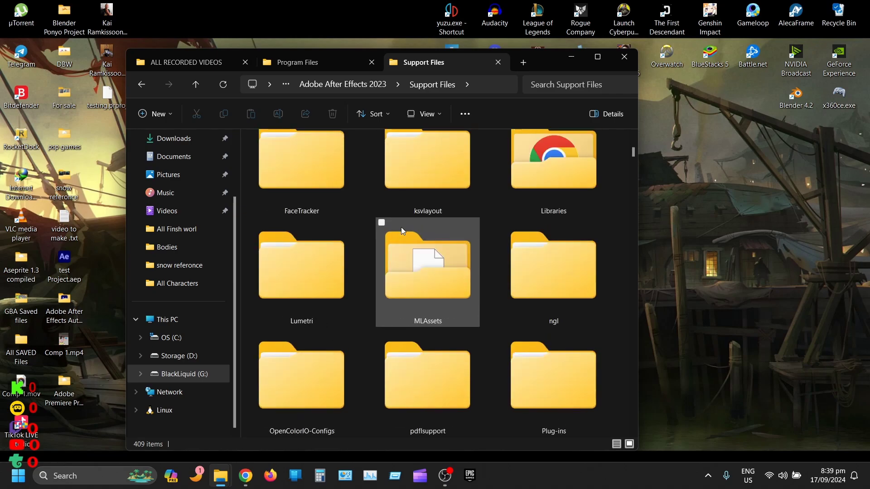
# Bring up context menus for the Voukoder folder in Program Files and for Support Files.
pyautogui.click(305, 64)
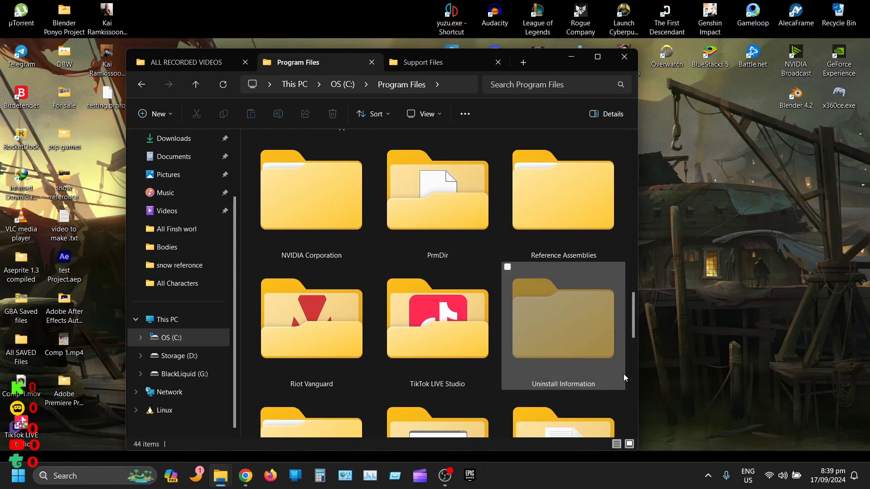
pyautogui.click(428, 201)
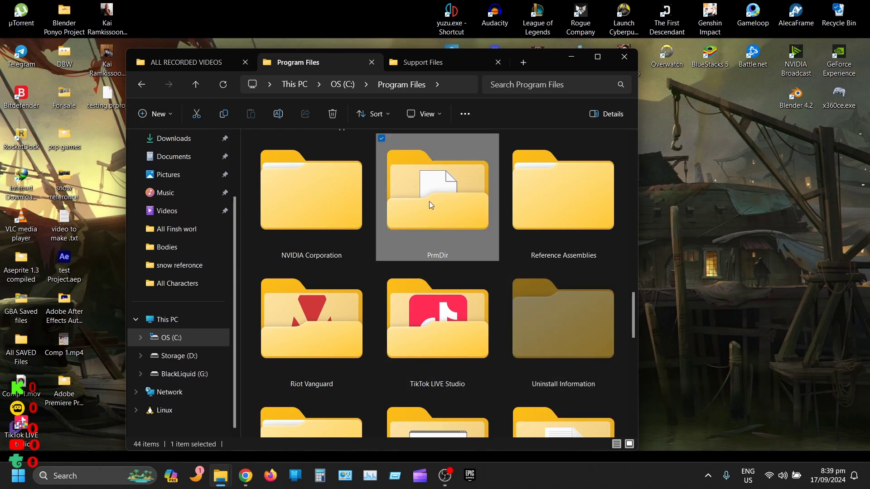
pyautogui.moveTo(633, 314)
pyautogui.mouseDown()
pyautogui.moveTo(631, 355)
pyautogui.moveTo(631, 343)
pyautogui.mouseUp()
pyautogui.click(535, 300)
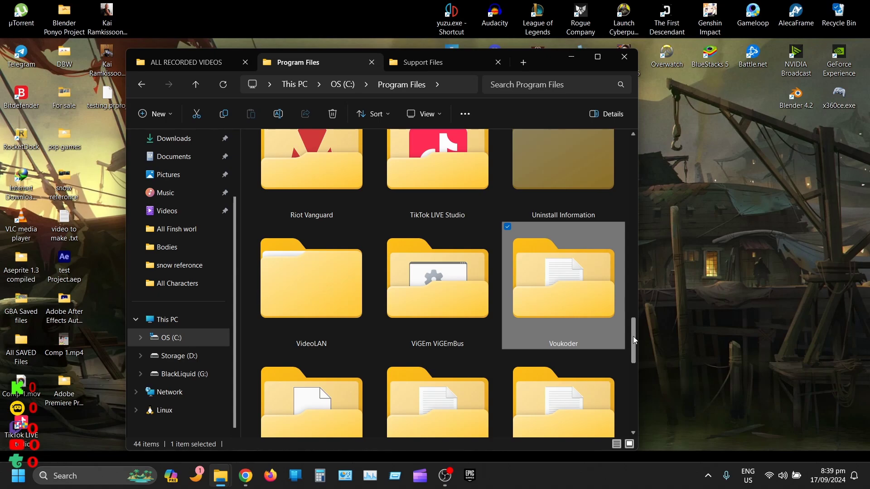
pyautogui.moveTo(633, 336)
pyautogui.mouseDown()
pyautogui.moveTo(633, 323)
pyautogui.moveTo(632, 338)
pyautogui.mouseUp()
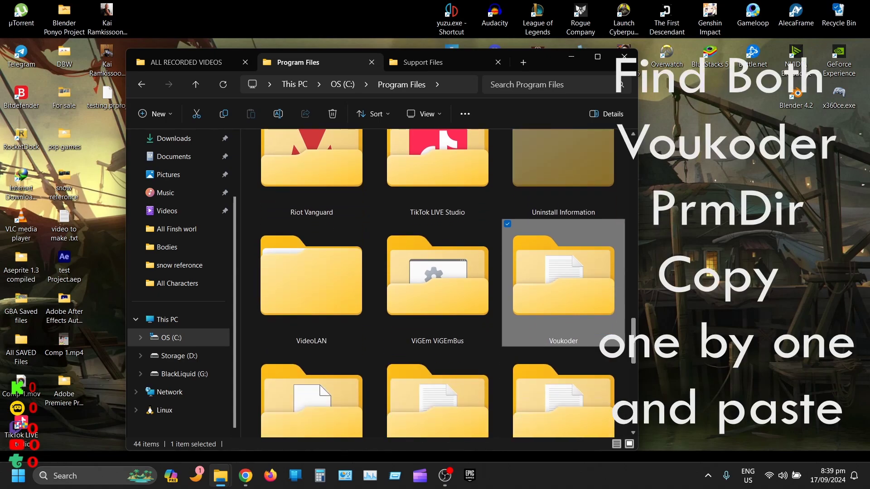
pyautogui.rightClick(554, 307)
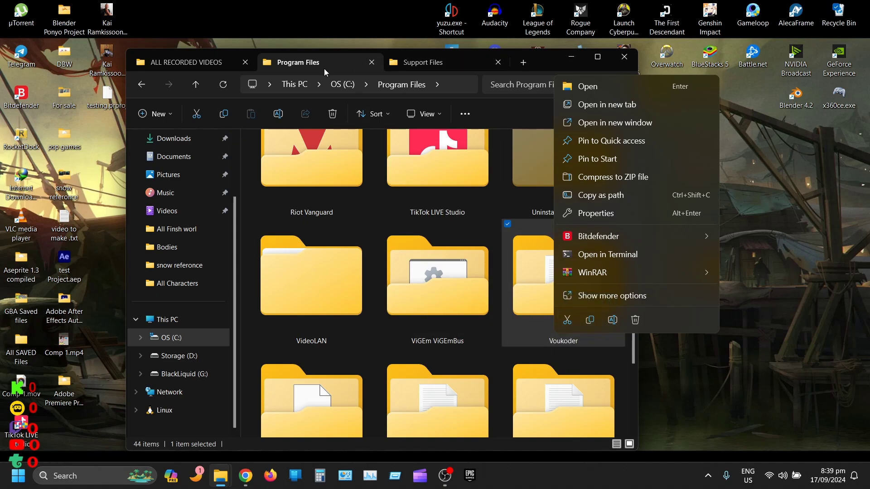
pyautogui.click(413, 67)
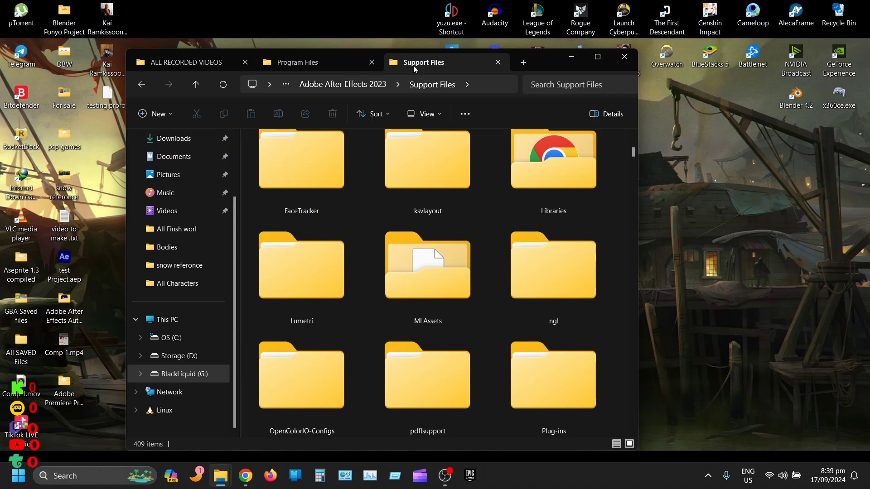
pyautogui.rightClick(492, 318)
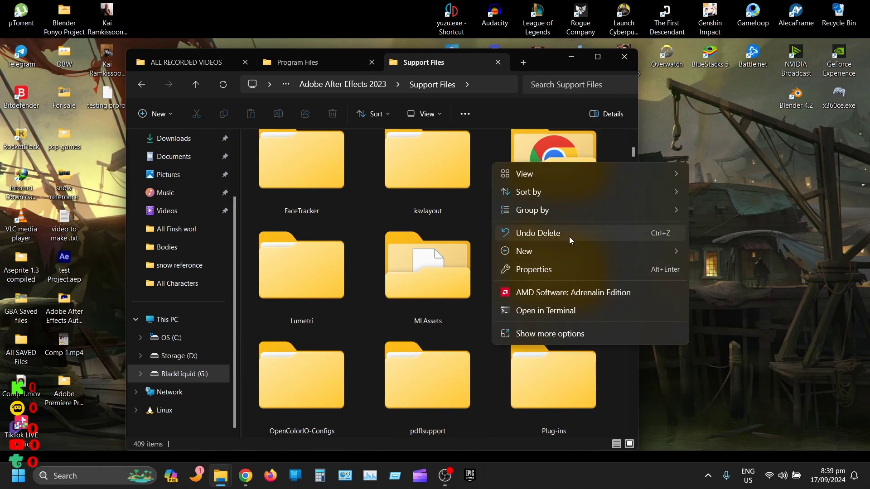
pyautogui.click(483, 345)
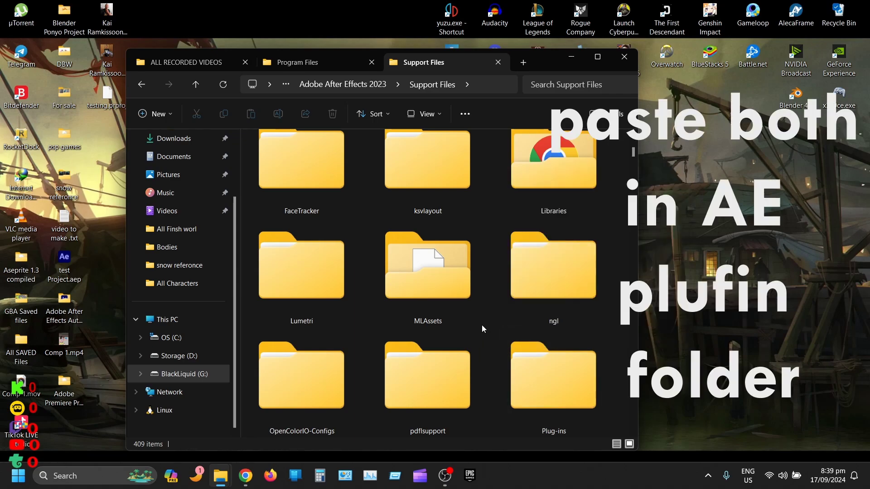
# Bring up the PrmDir folder's context menu, then the paste menu in Support Files.
pyautogui.click(309, 63)
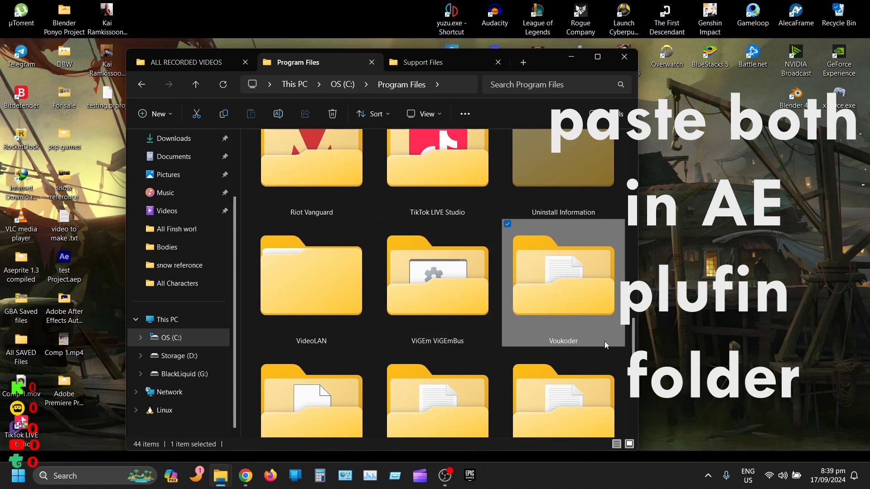
pyautogui.scroll(3, 633, 326)
pyautogui.click(410, 306)
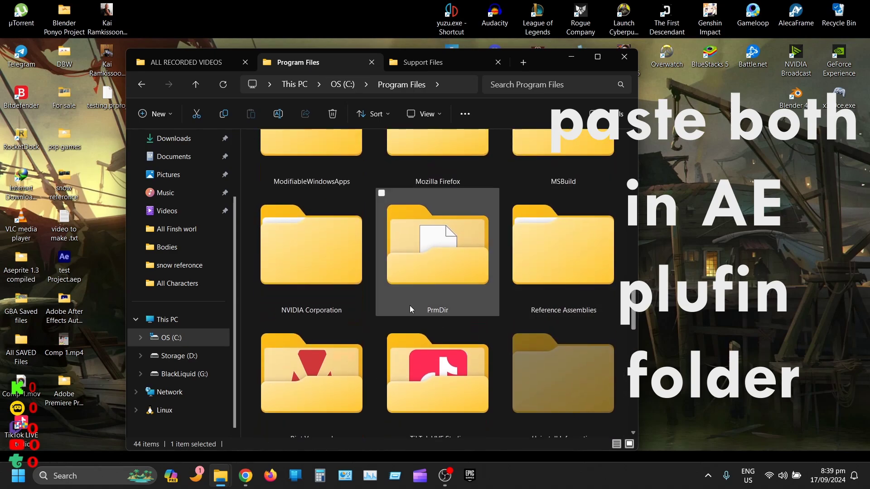
pyautogui.rightClick(416, 274)
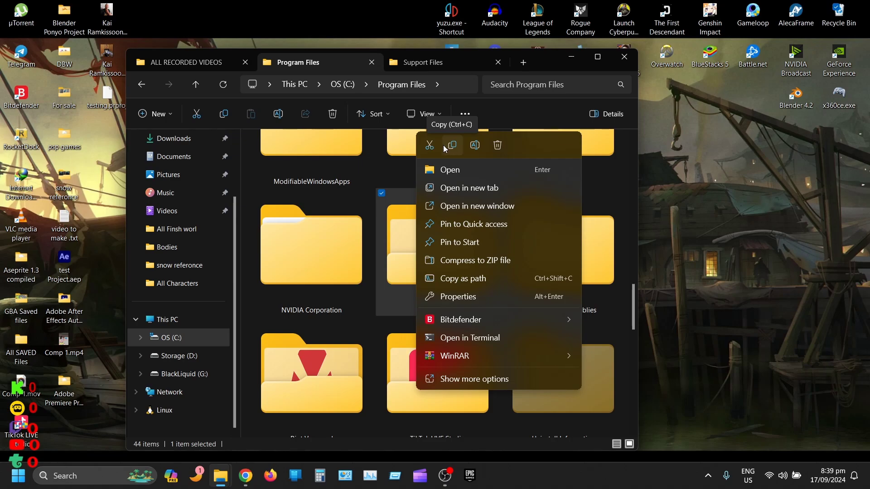
pyautogui.click(426, 62)
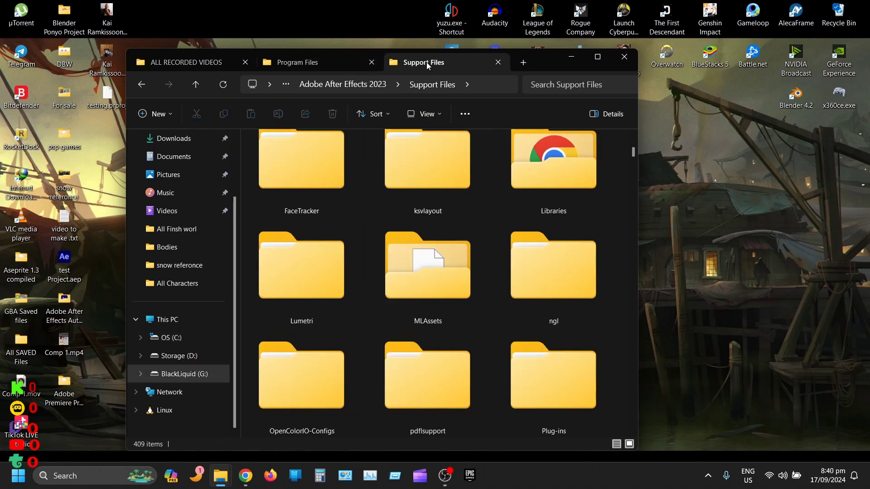
pyautogui.rightClick(499, 332)
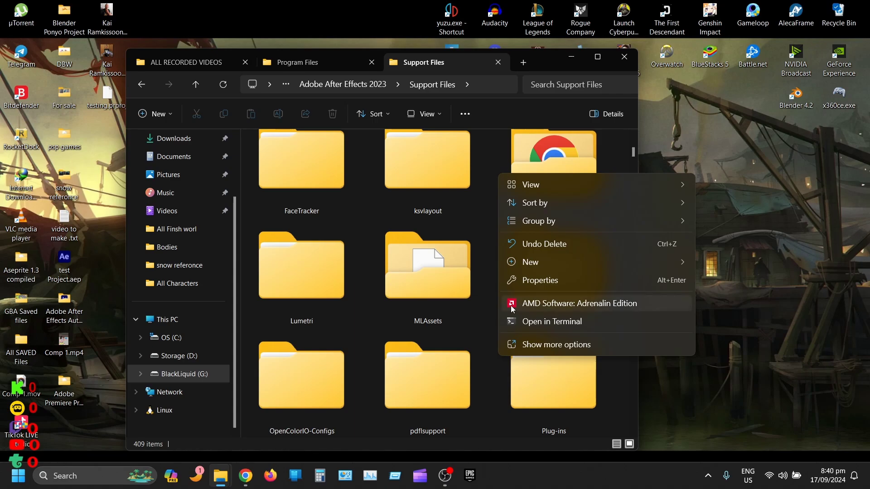
pyautogui.click(492, 335)
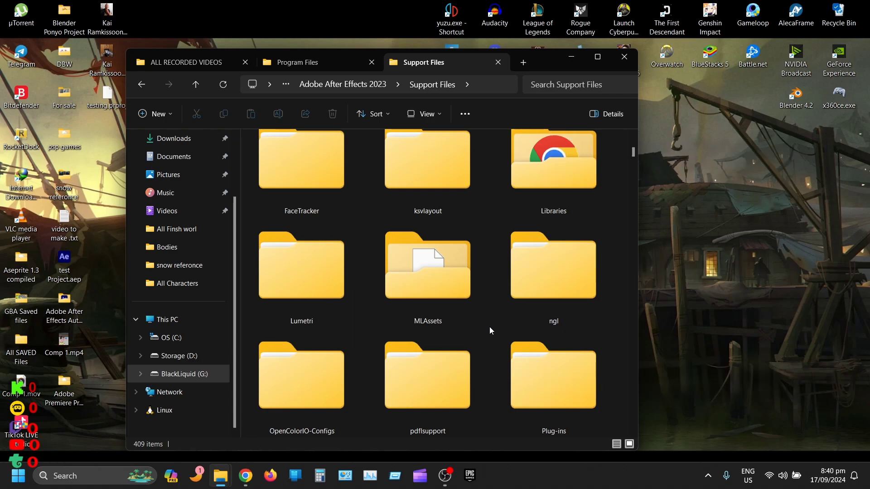
# Open test Project.aep from the desktop and preview Comp 1's boxing animation once.
pyautogui.click(571, 60)
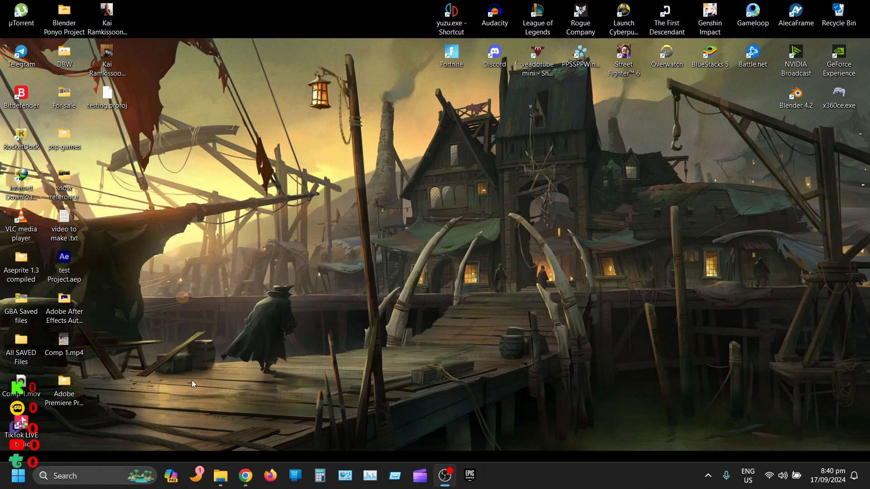
pyautogui.doubleClick(72, 266)
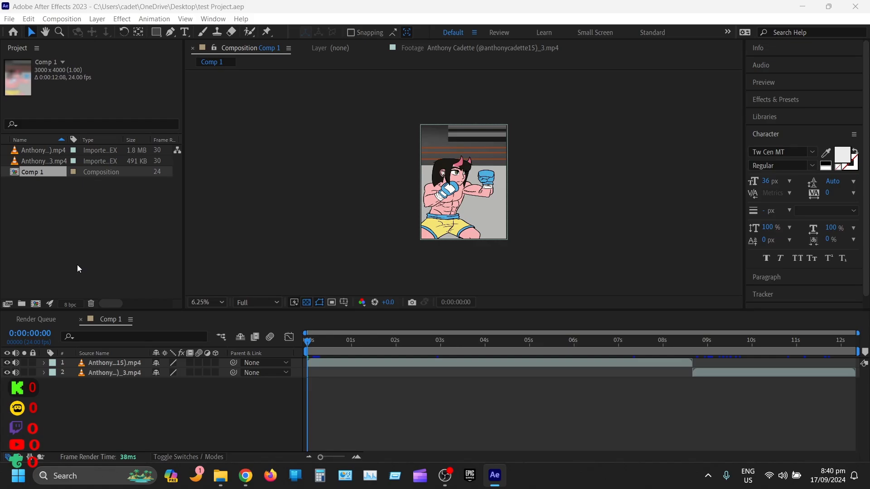
pyautogui.scroll(2, 455, 190)
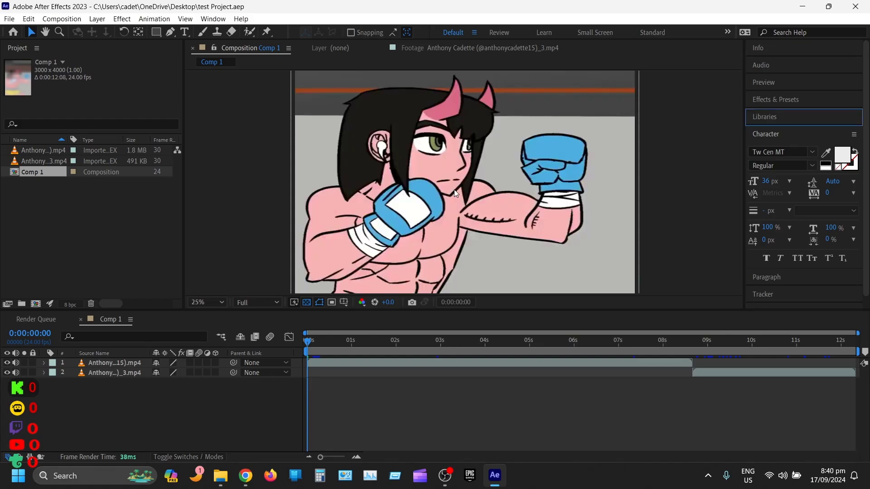
pyautogui.scroll(-1, 454, 190)
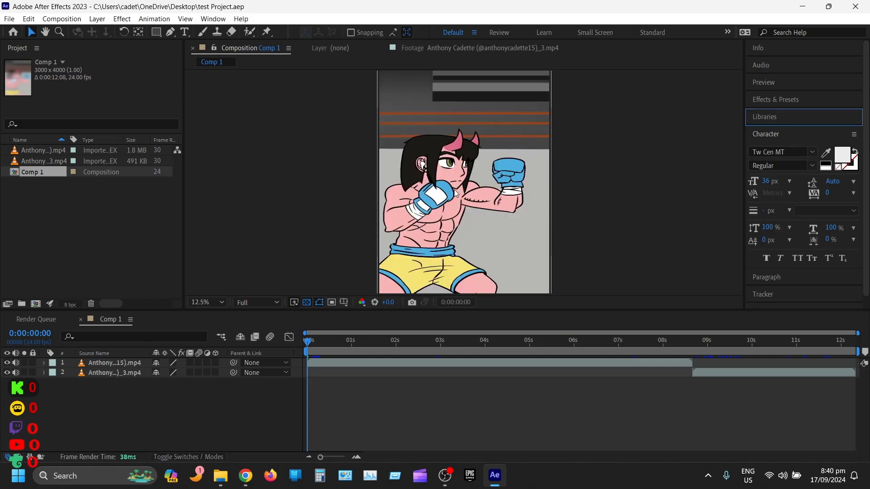
pyautogui.click(280, 338)
pyautogui.press('space')
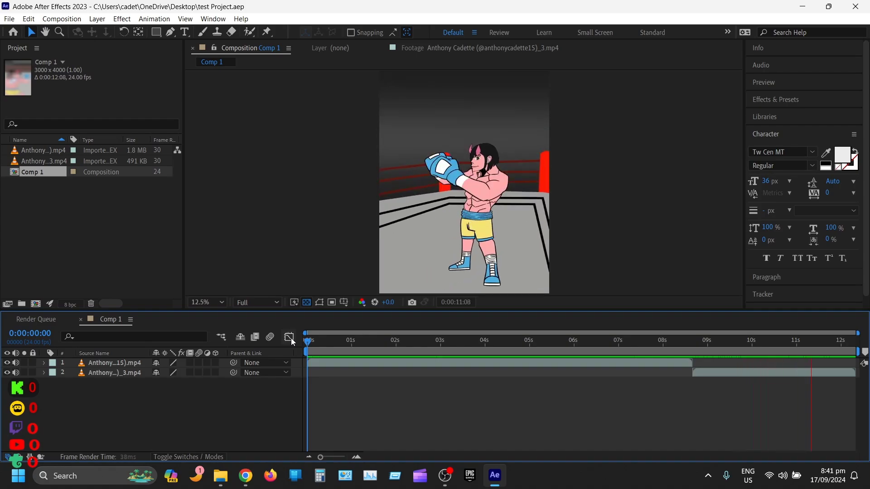
pyautogui.press('space')
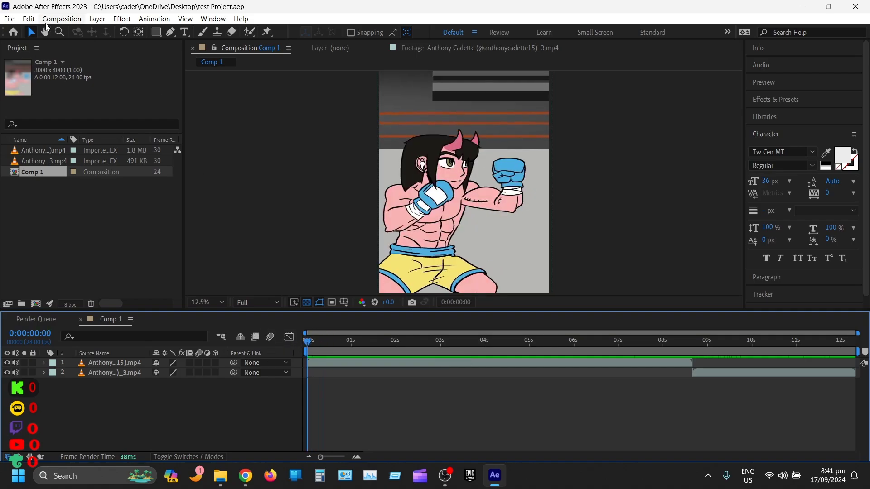
# Add Comp 1 to the Render Queue from the Composition menu, leaving Render Settings unchanged.
pyautogui.click(68, 21)
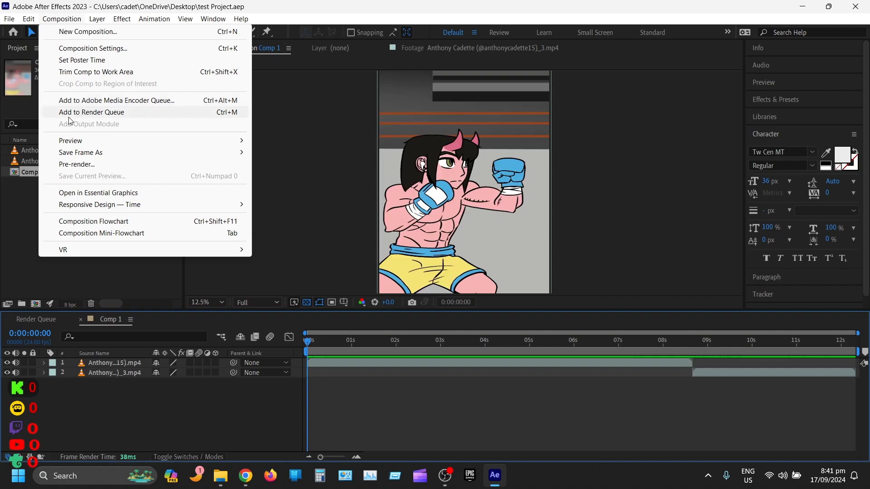
pyautogui.click(101, 114)
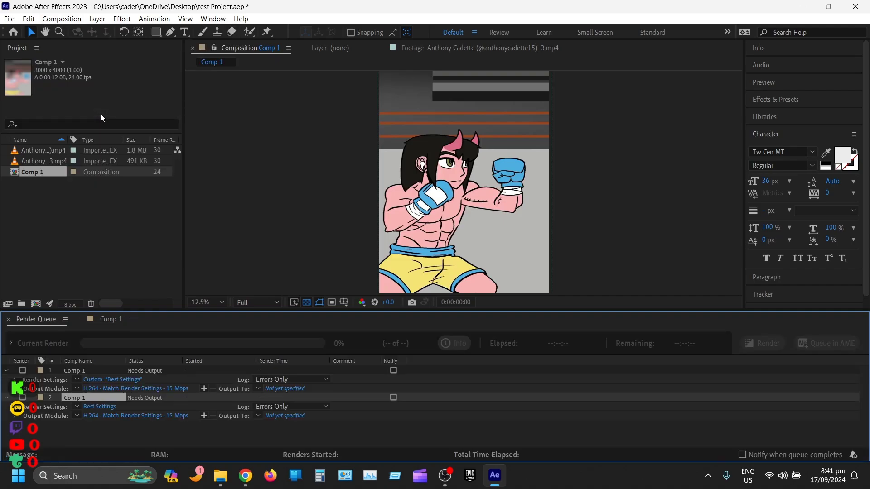
pyautogui.click(101, 406)
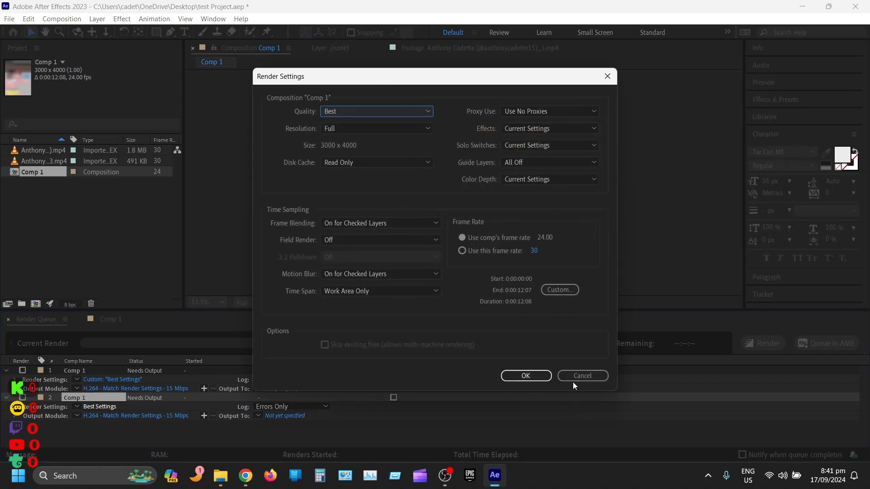
pyautogui.click(583, 376)
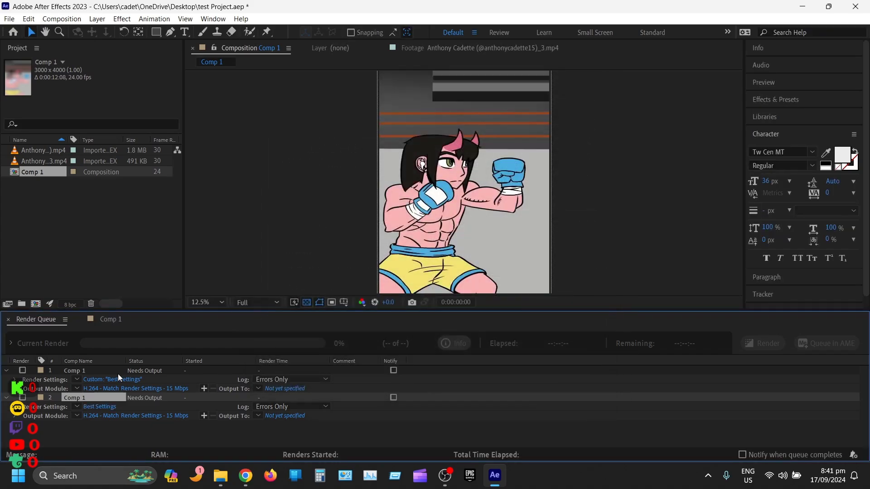
# Set render item 2's output module format to Voukoder.
pyautogui.click(133, 416)
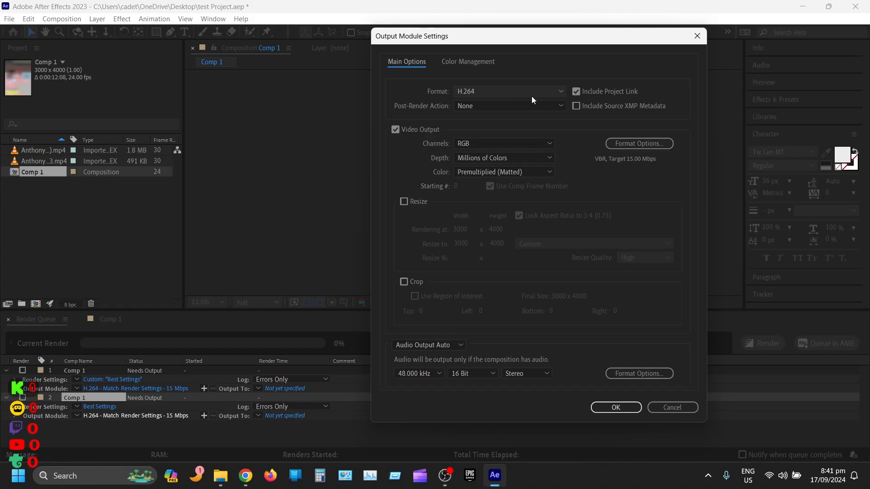
pyautogui.click(533, 94)
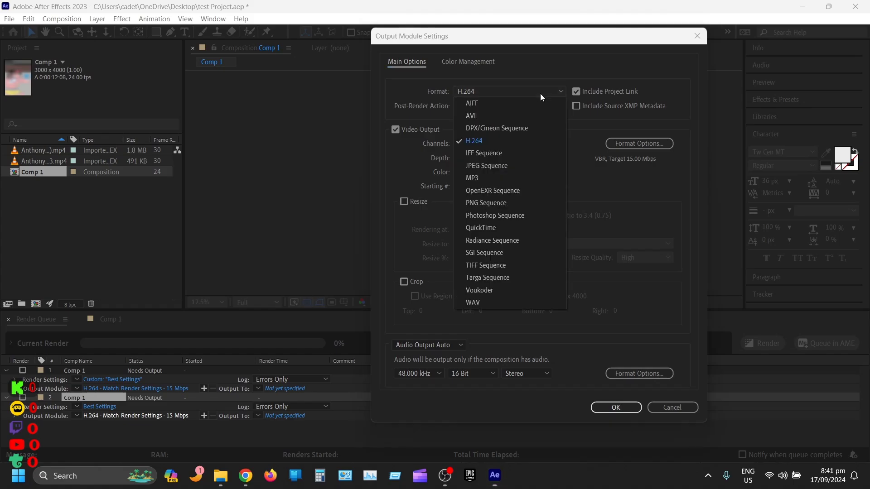
pyautogui.click(471, 293)
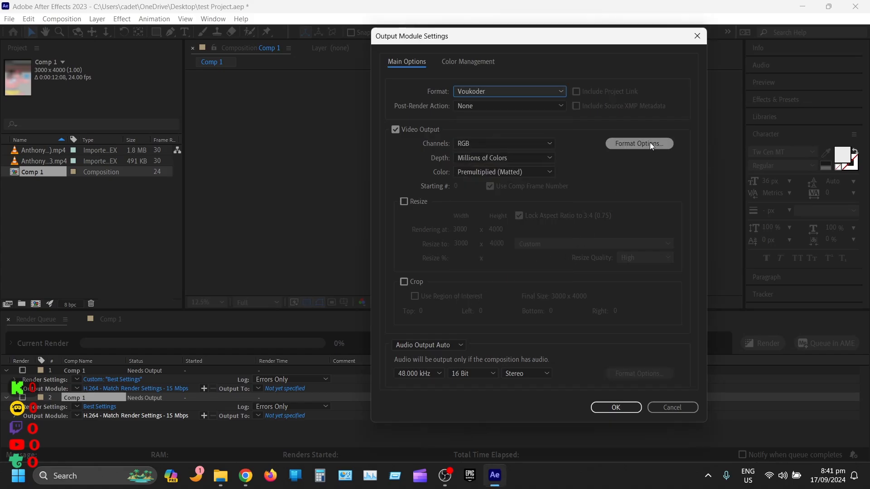
pyautogui.click(630, 143)
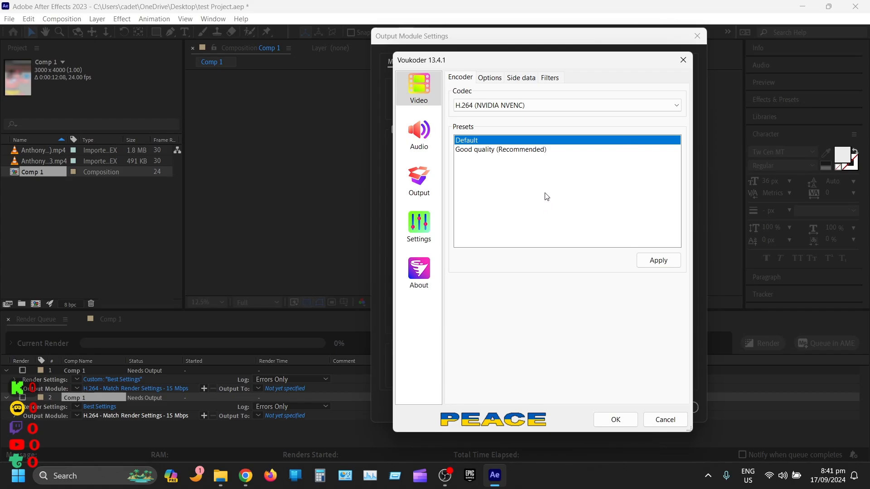
pyautogui.click(624, 107)
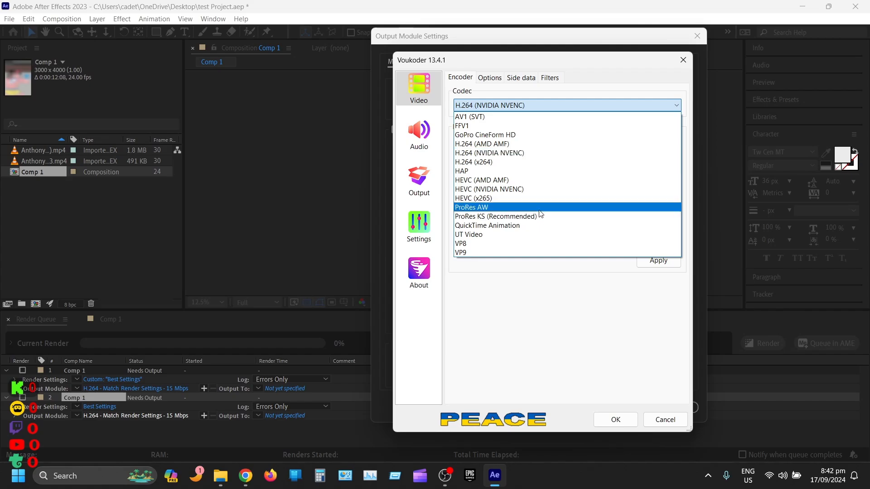
pyautogui.click(573, 325)
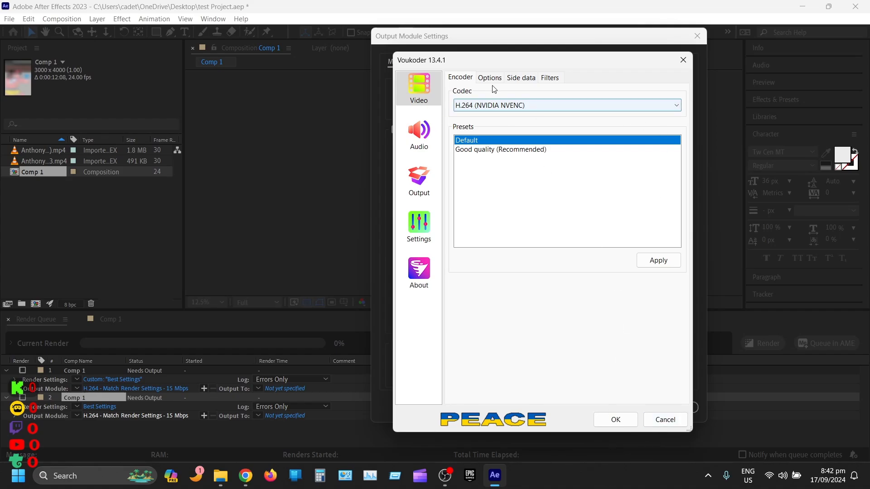
pyautogui.click(656, 424)
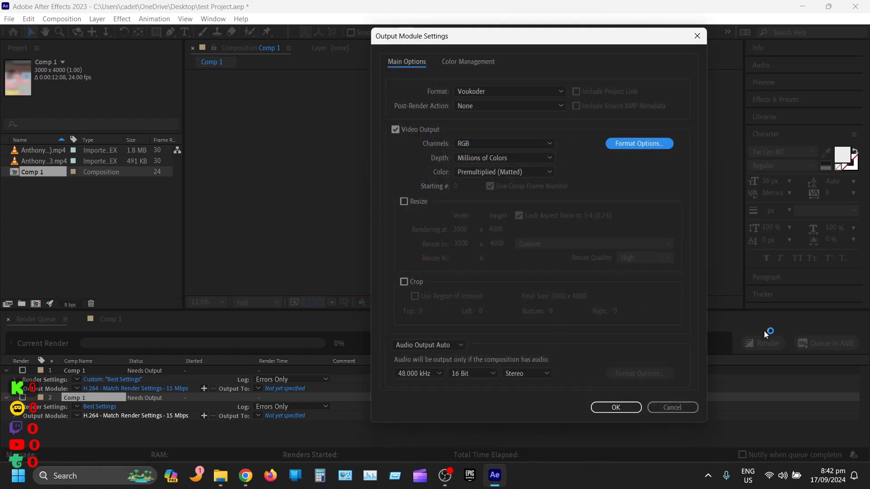
# Confirm the Voukoder settings, set the output to Comp 2.mp4 on the Desktop, and render.
pyautogui.click(631, 409)
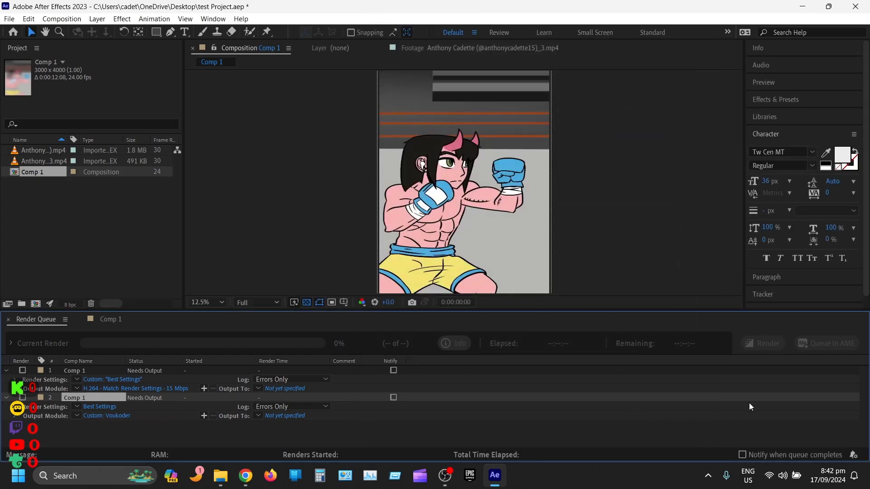
pyautogui.click(287, 416)
pyautogui.scroll(-1, 251, 130)
pyautogui.scroll(-5, 251, 130)
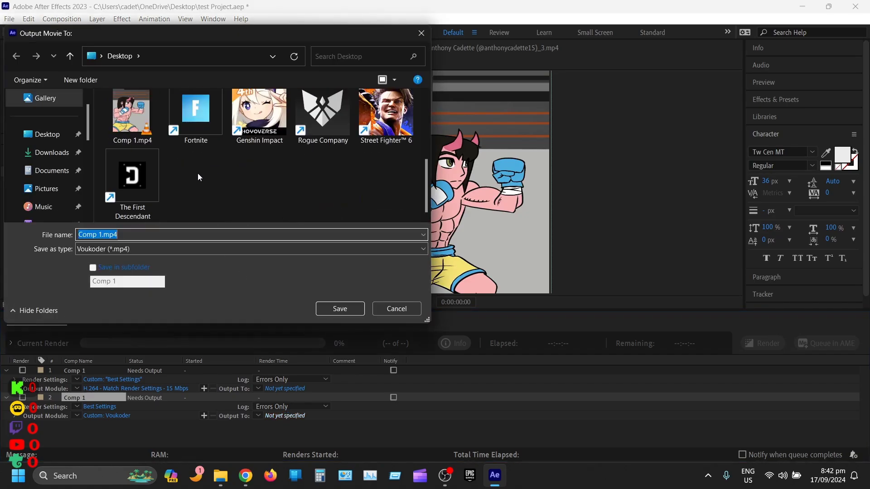
pyautogui.click(101, 234)
pyautogui.press('BackSpace')
pyautogui.write('2')
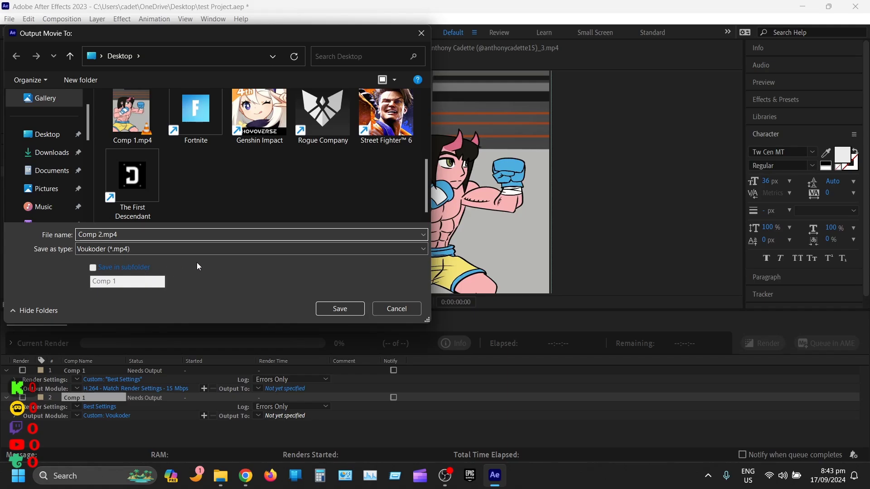
pyautogui.click(348, 309)
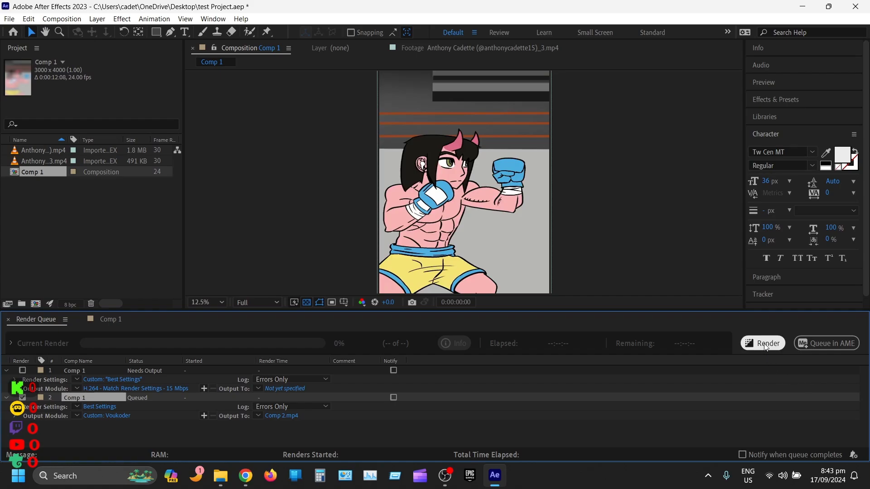
pyautogui.click(764, 344)
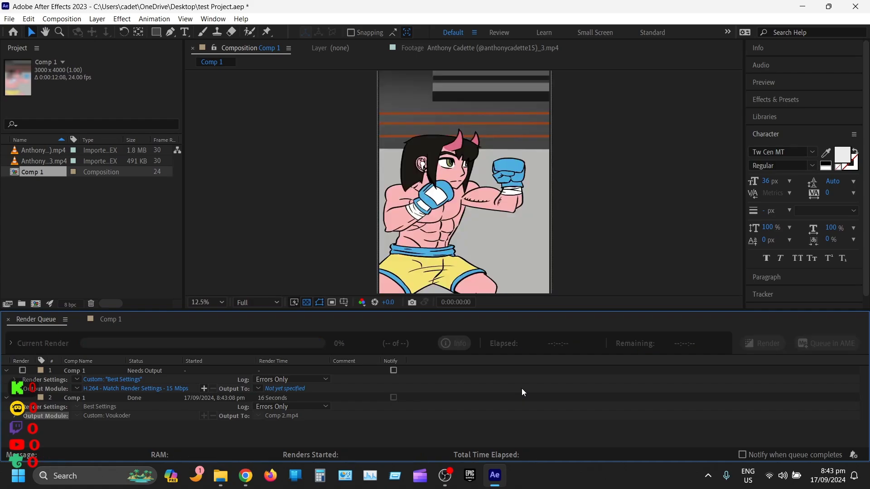
# Delete both Comp 1 items from the Render Queue and return to the Comp 1 timeline.
pyautogui.click(6, 398)
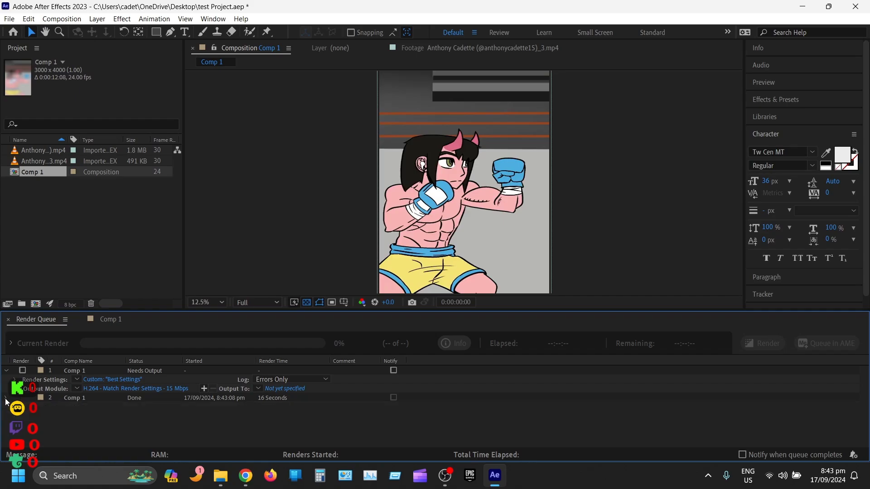
pyautogui.click(6, 370)
pyautogui.click(91, 370)
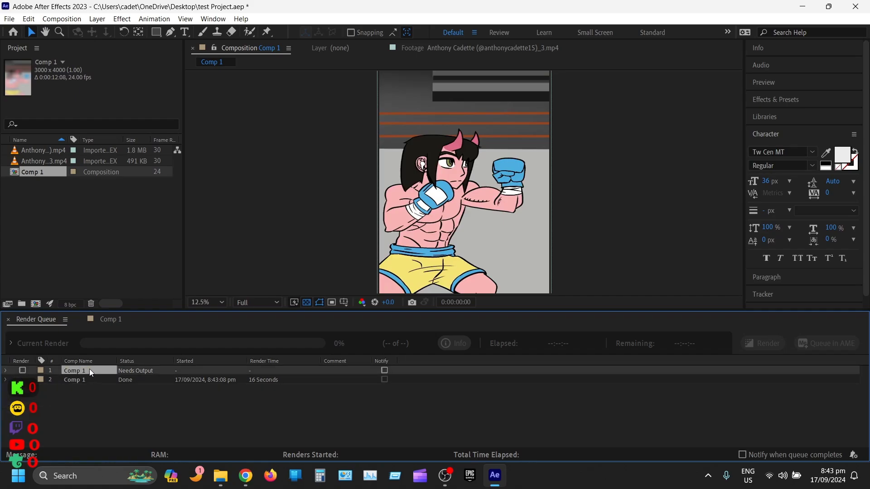
pyautogui.press('Delete')
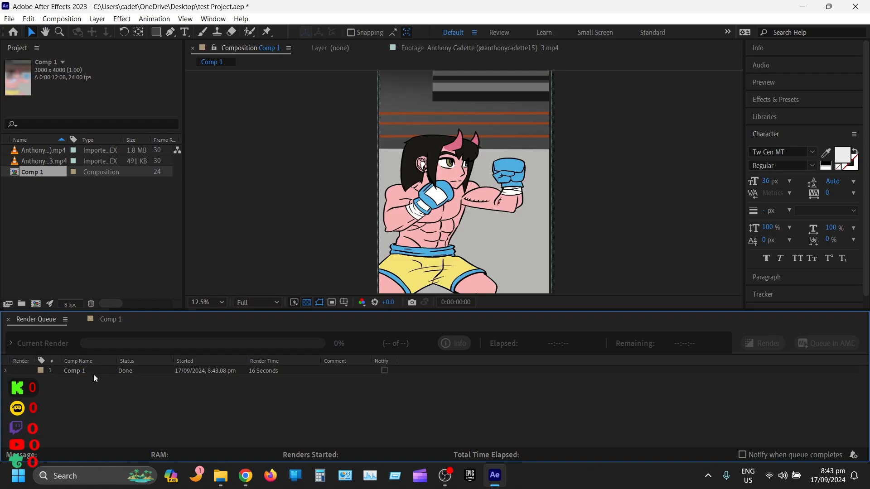
pyautogui.click(94, 372)
pyautogui.press('Delete')
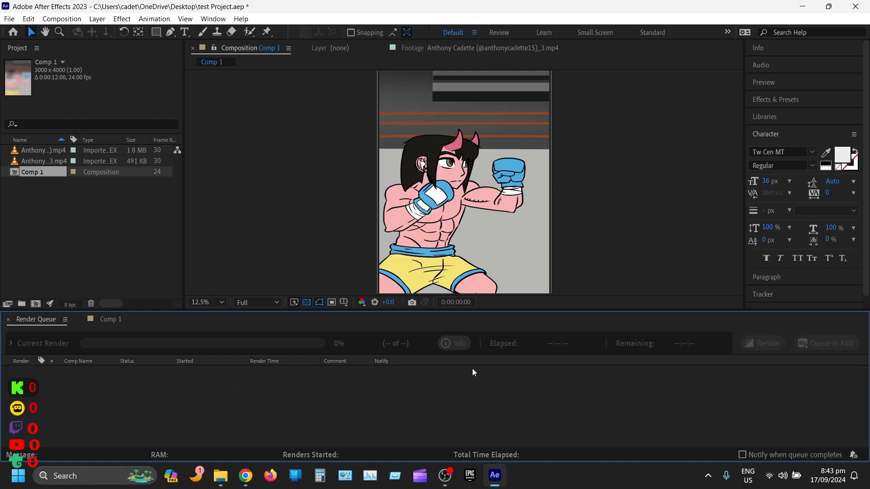
pyautogui.click(234, 52)
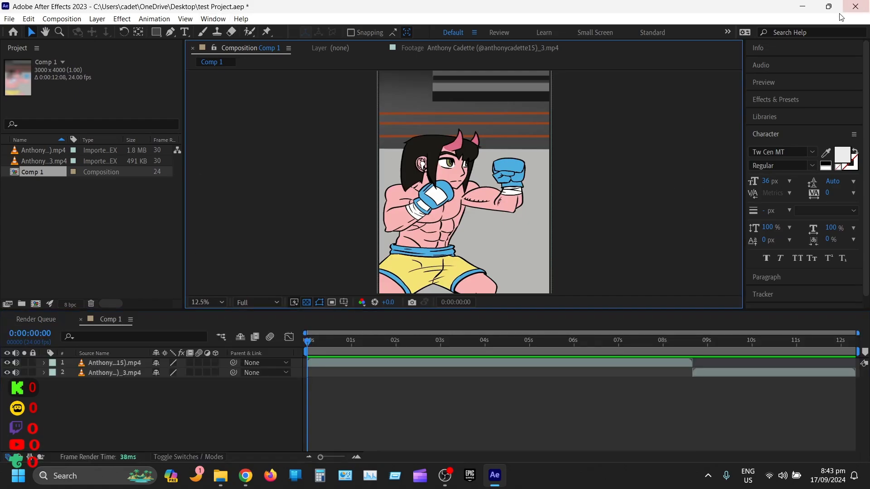
# Minimize After Effects, move Comp 1.mp4 beside Comp 2.mp4, and select both files.
pyautogui.click(804, 7)
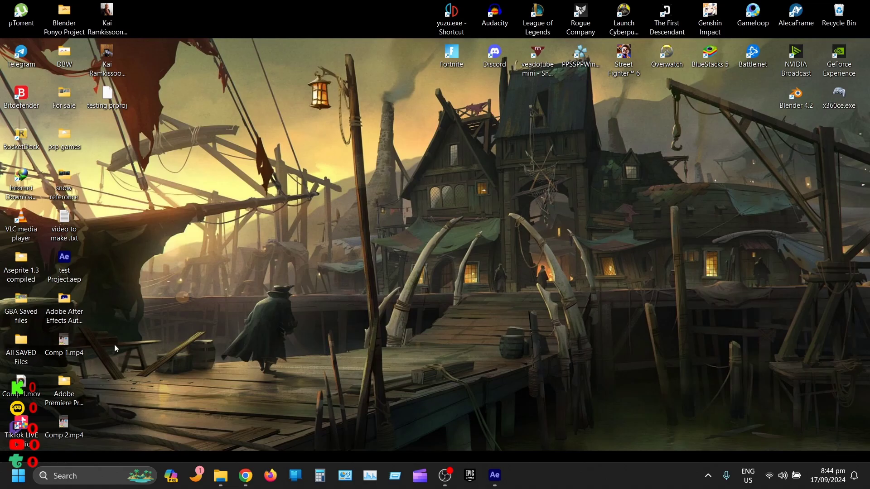
pyautogui.click(72, 347)
pyautogui.moveTo(123, 422); pyautogui.dragTo(144, 424)
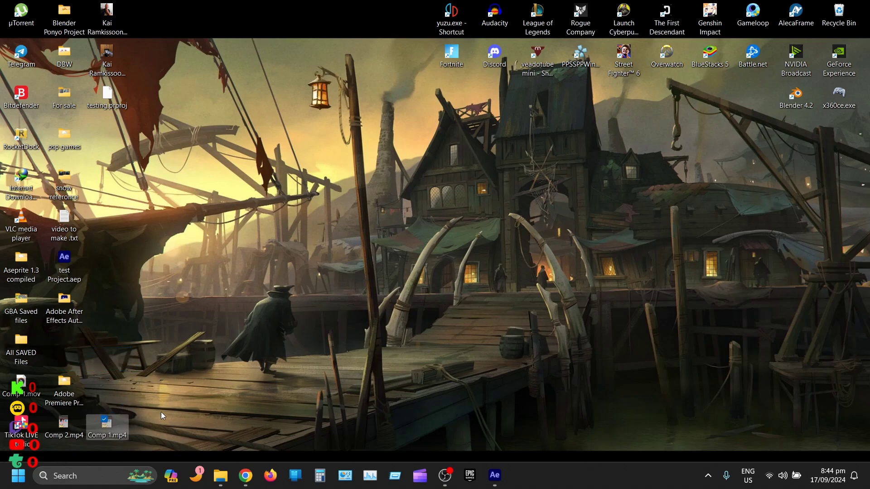
pyautogui.keyDown('ctrl'); pyautogui.click(56, 435); pyautogui.keyUp('ctrl')
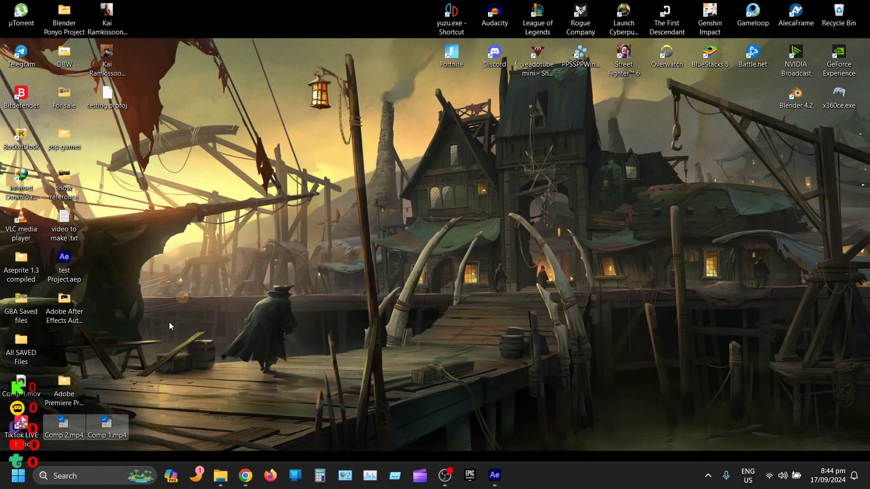
pyautogui.moveTo(221, 476)
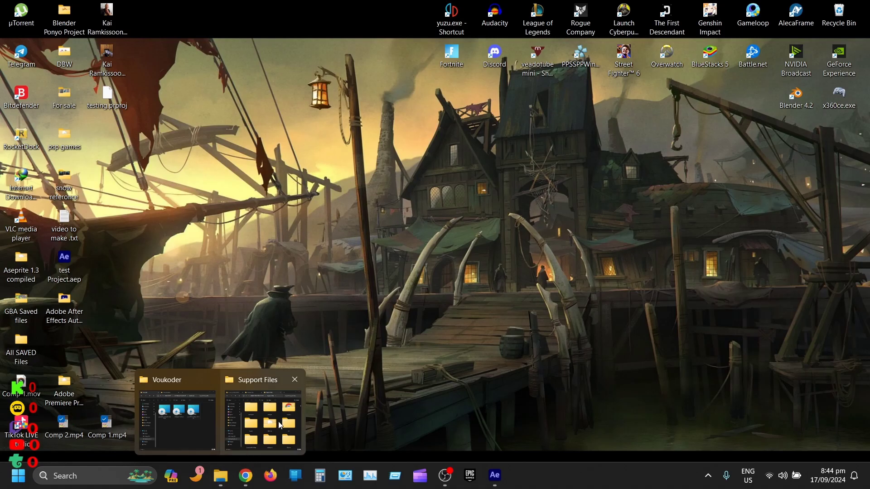
# In File Explorer, go from Support Files to Adobe > Adobe Premiere Pro 2023 > PlugIns.
pyautogui.click(279, 422)
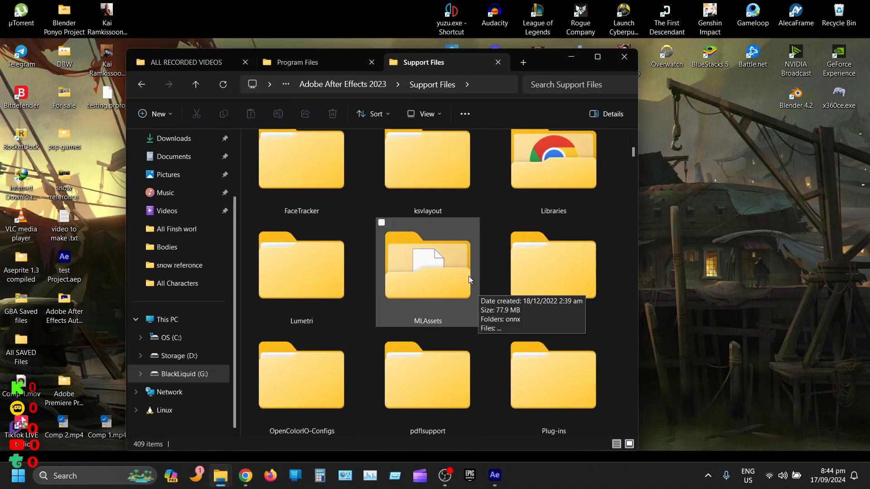
pyautogui.hotkey('alt', 'Up')
pyautogui.hotkey('alt', 'Up')
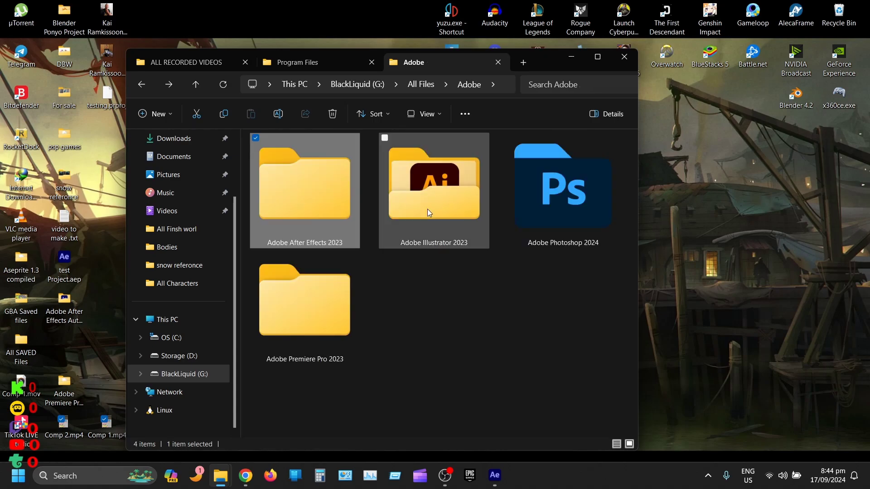
pyautogui.doubleClick(308, 313)
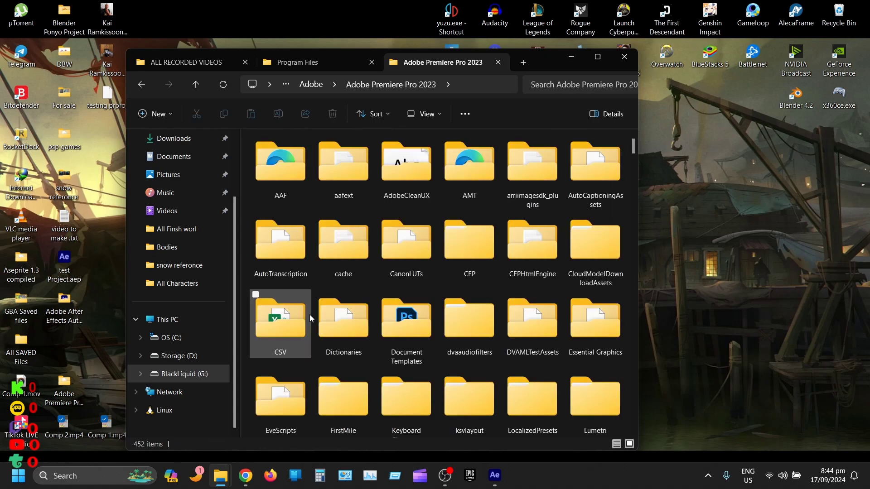
pyautogui.scroll(-2, 445, 258)
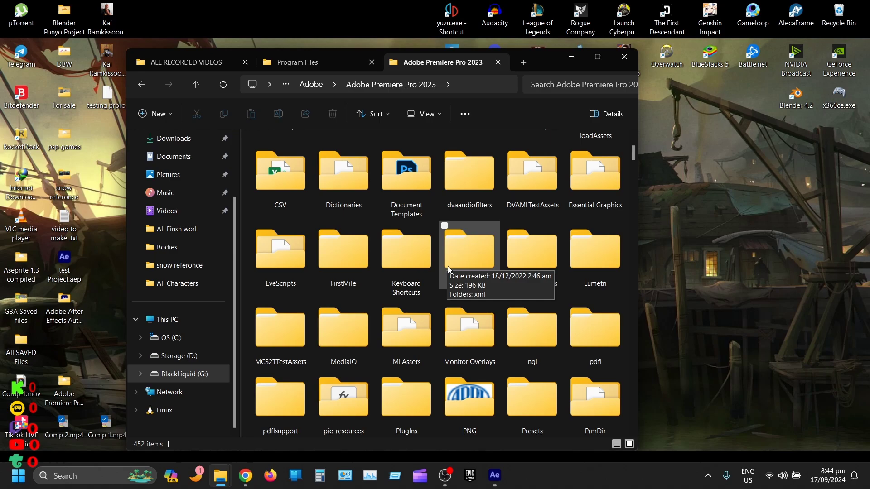
pyautogui.scroll(-3, 455, 279)
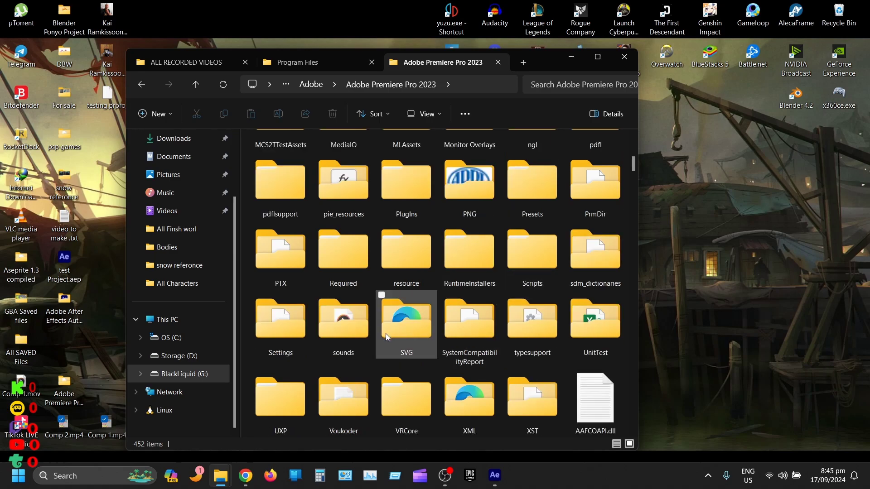
pyautogui.scroll(-3, 416, 351)
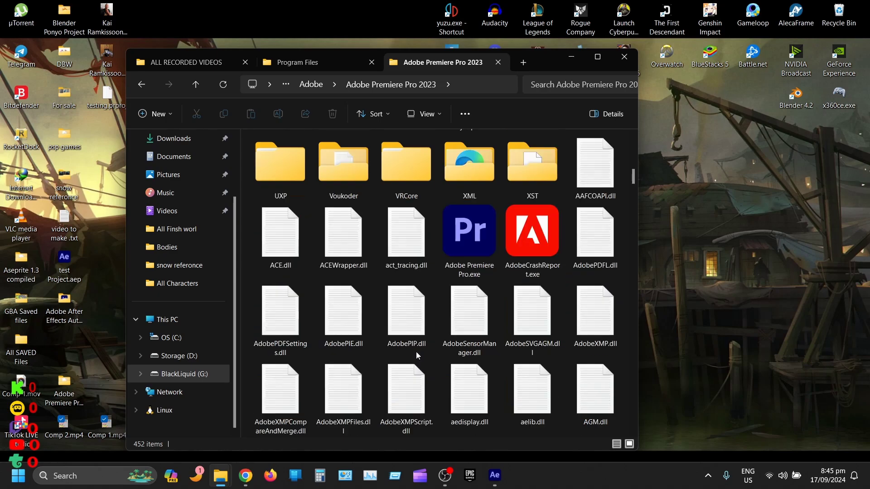
pyautogui.scroll(3, 411, 333)
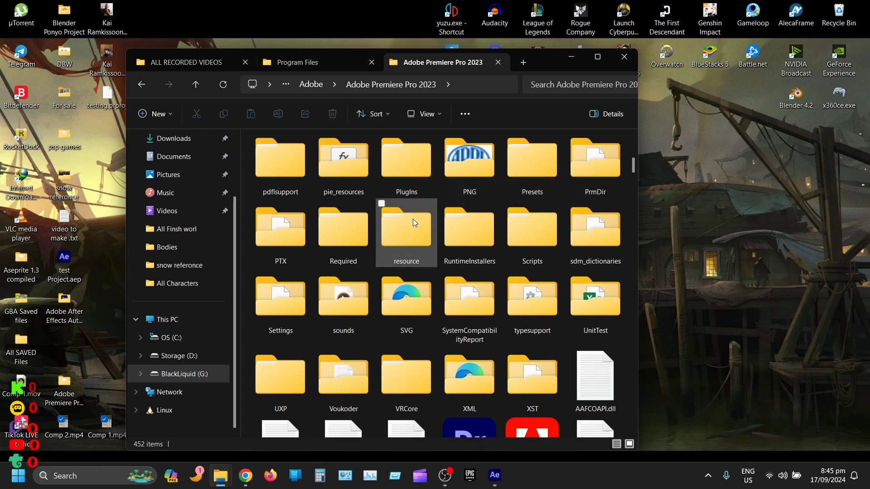
pyautogui.doubleClick(413, 168)
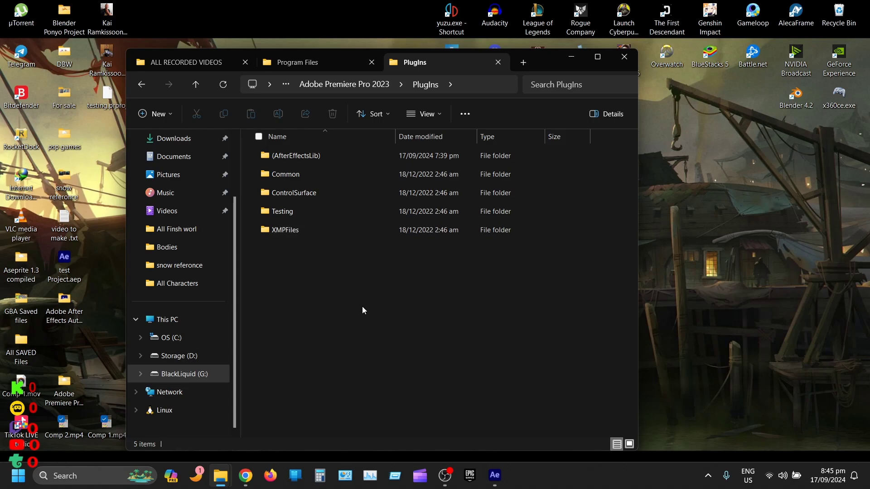
# Return to the Adobe Premiere Pro 2023 folder and select the PrmDir and Voukoder folders.
pyautogui.click(140, 85)
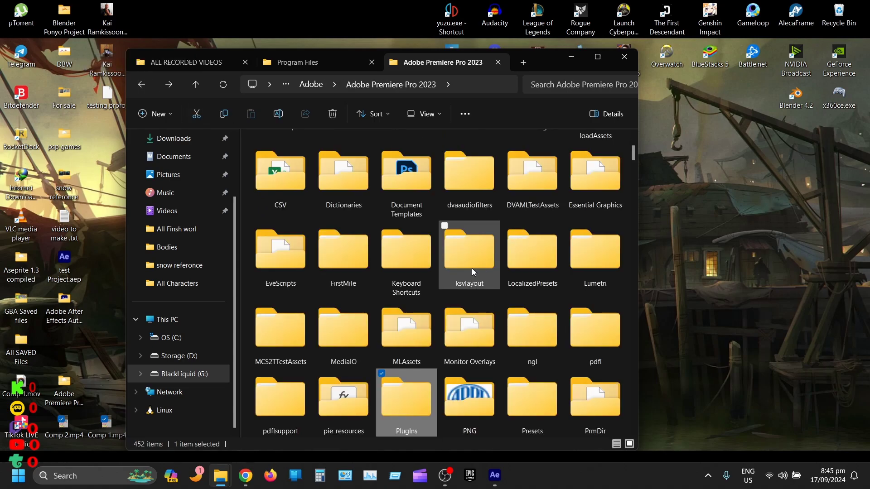
pyautogui.scroll(-2, 468, 269)
pyautogui.scroll(-4, 467, 270)
pyautogui.scroll(6, 467, 273)
pyautogui.scroll(-3, 468, 286)
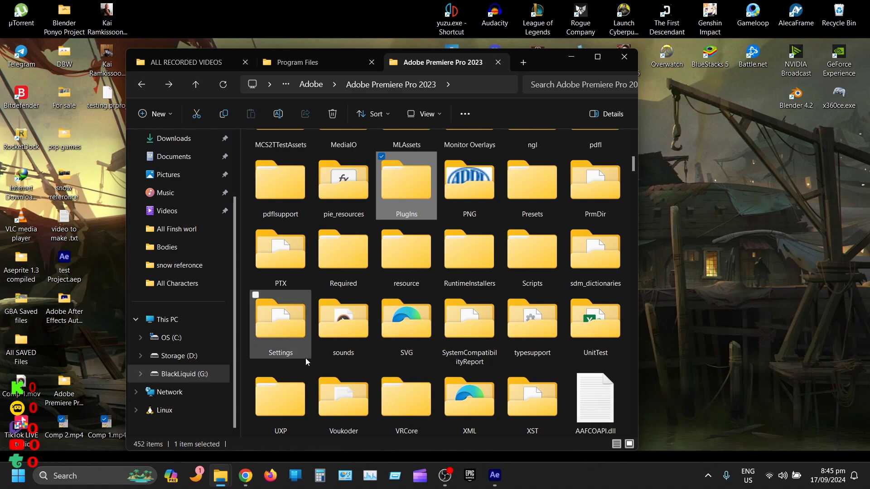
pyautogui.scroll(-3, 444, 388)
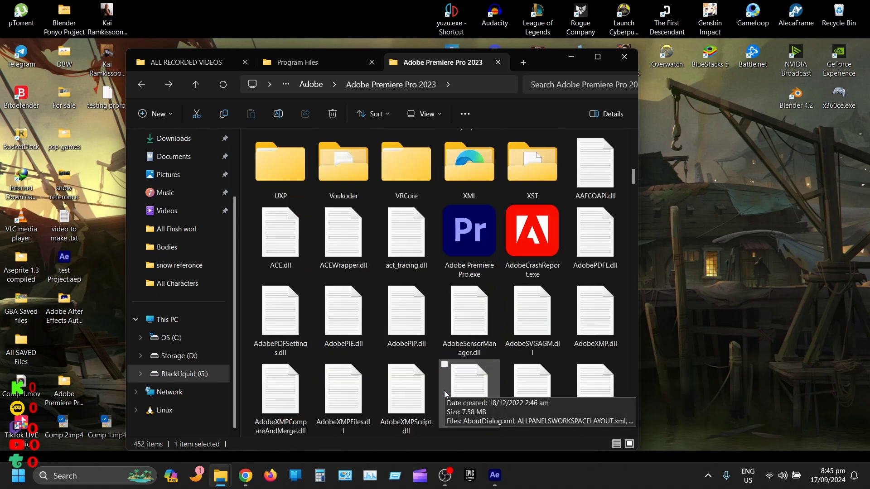
pyautogui.scroll(3, 404, 272)
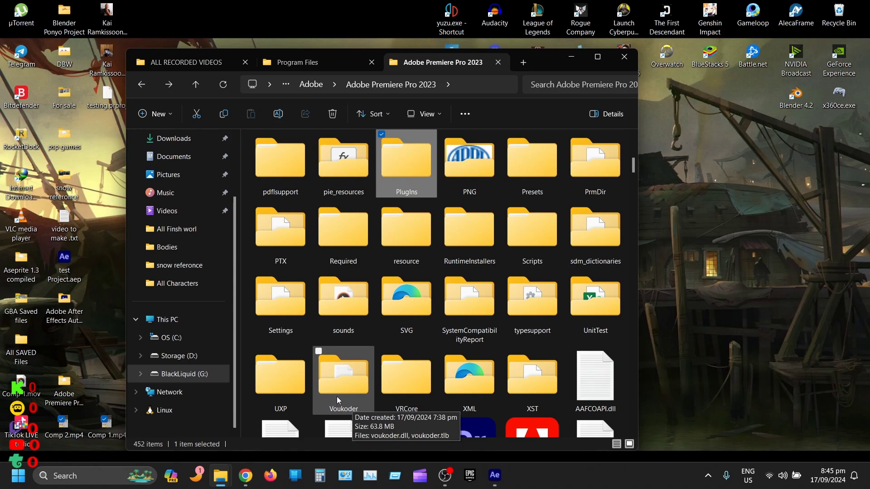
pyautogui.click(605, 165)
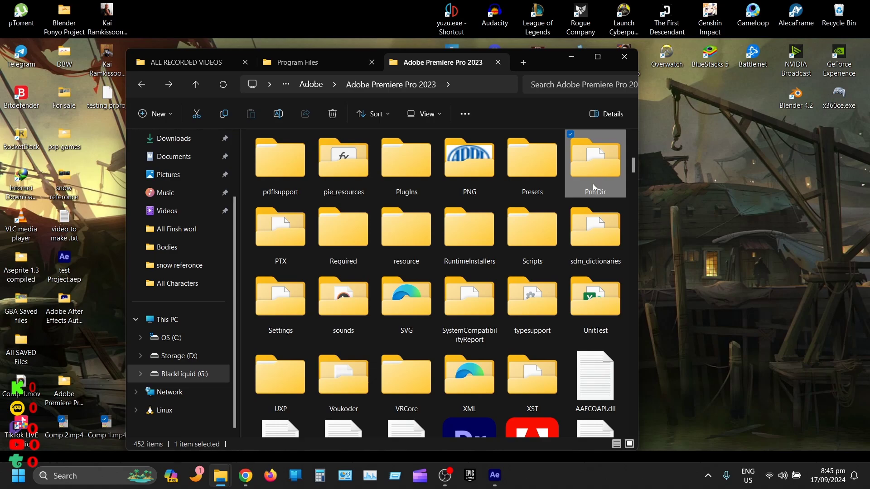
pyautogui.click(352, 386)
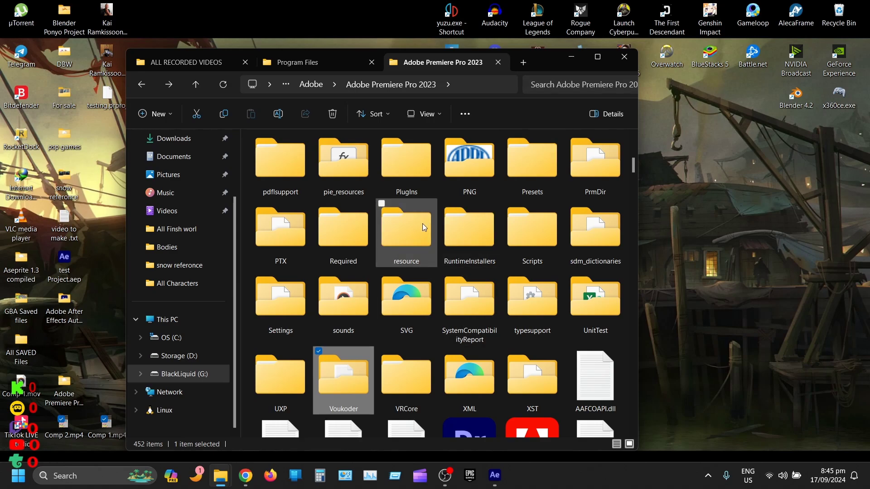
# View the (AfterEffectsLib) subfolder inside PlugIns, then return to Adobe Premiere Pro 2023.
pyautogui.doubleClick(393, 169)
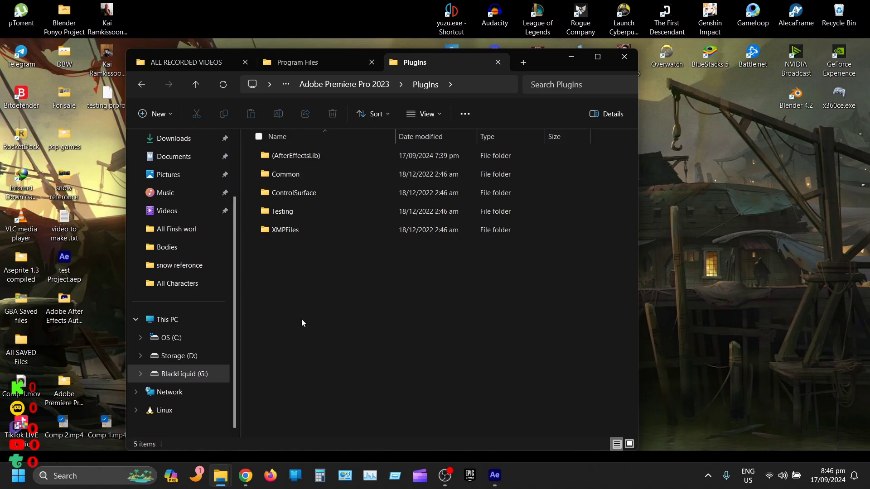
pyautogui.doubleClick(268, 156)
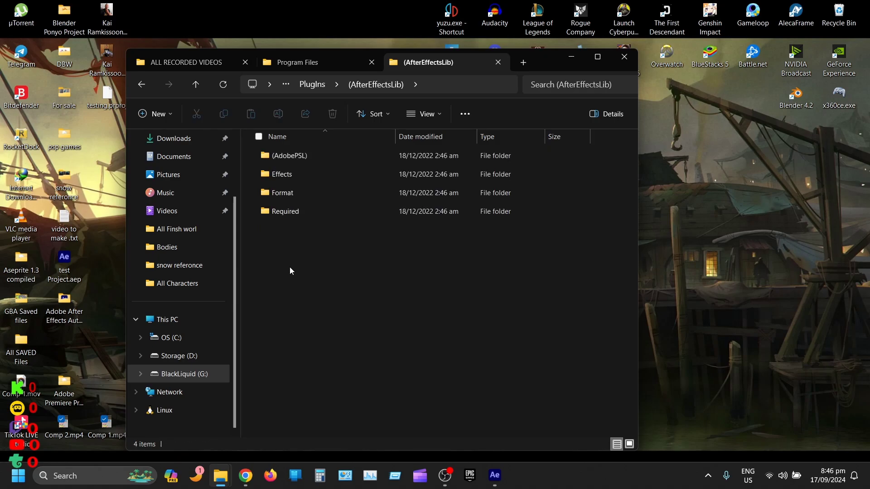
pyautogui.click(140, 84)
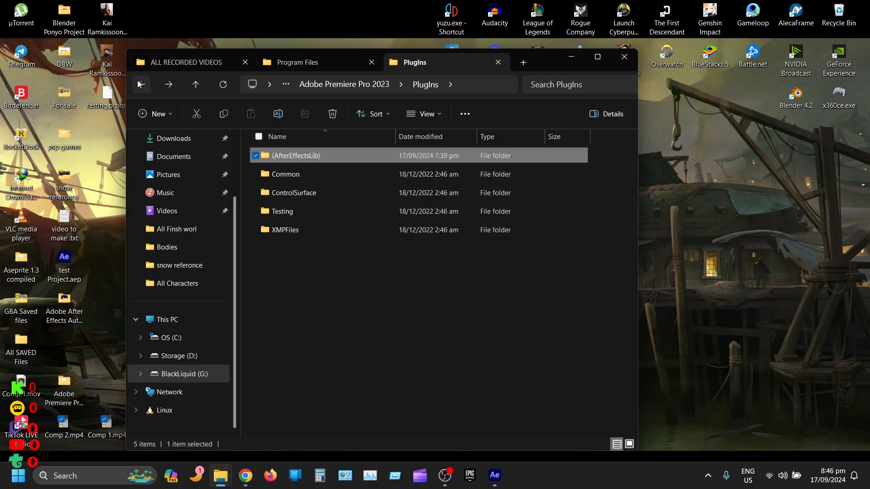
pyautogui.click(140, 84)
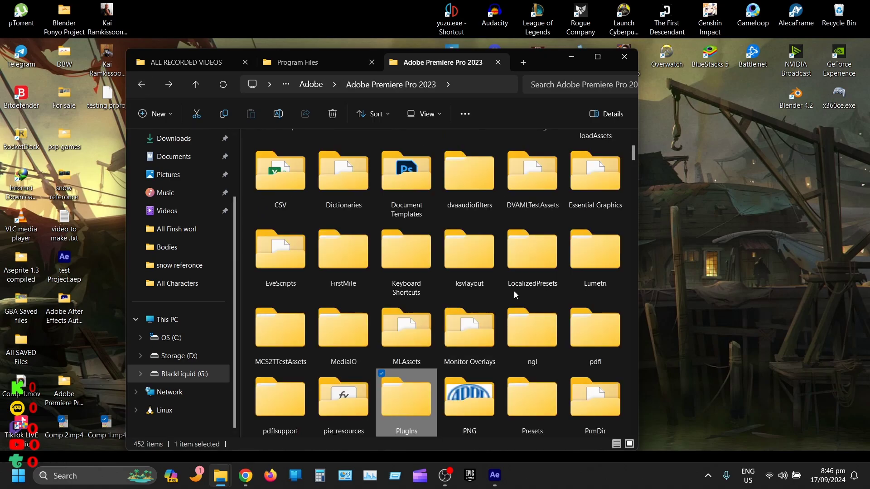